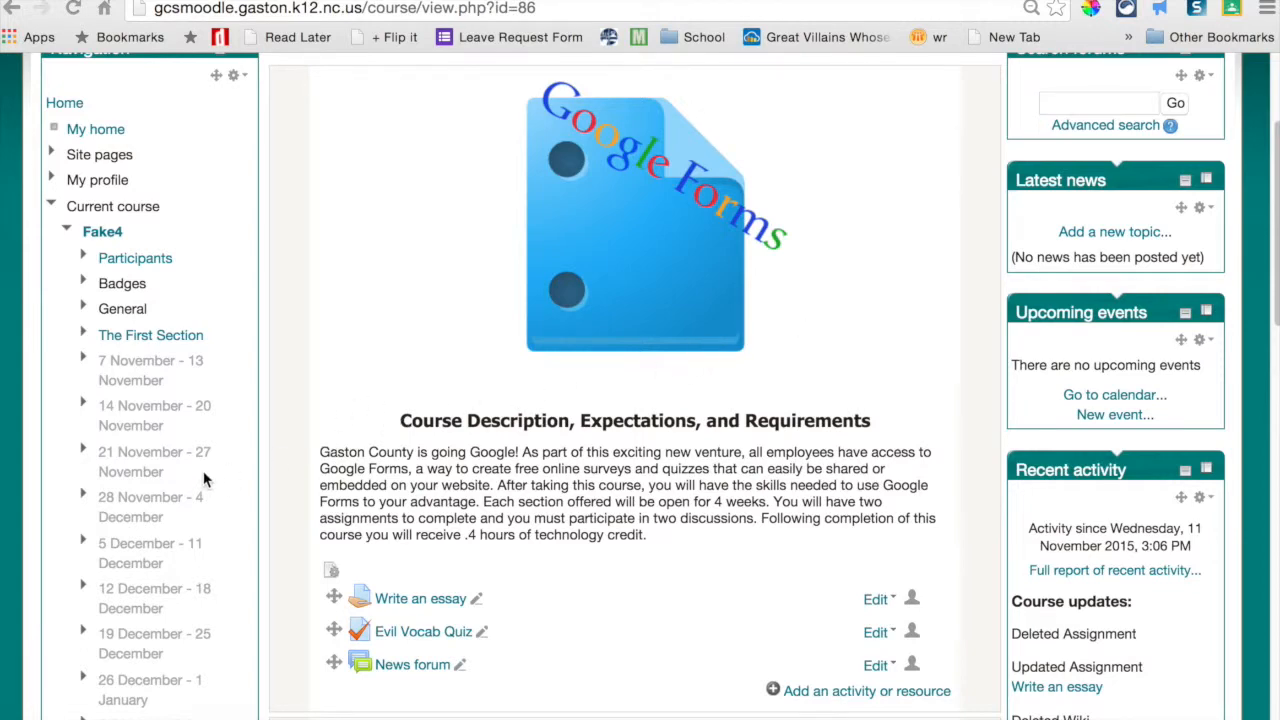
Open the settings of the Fake4 course from the course administration options.
scroll(200, 476, down, 5)
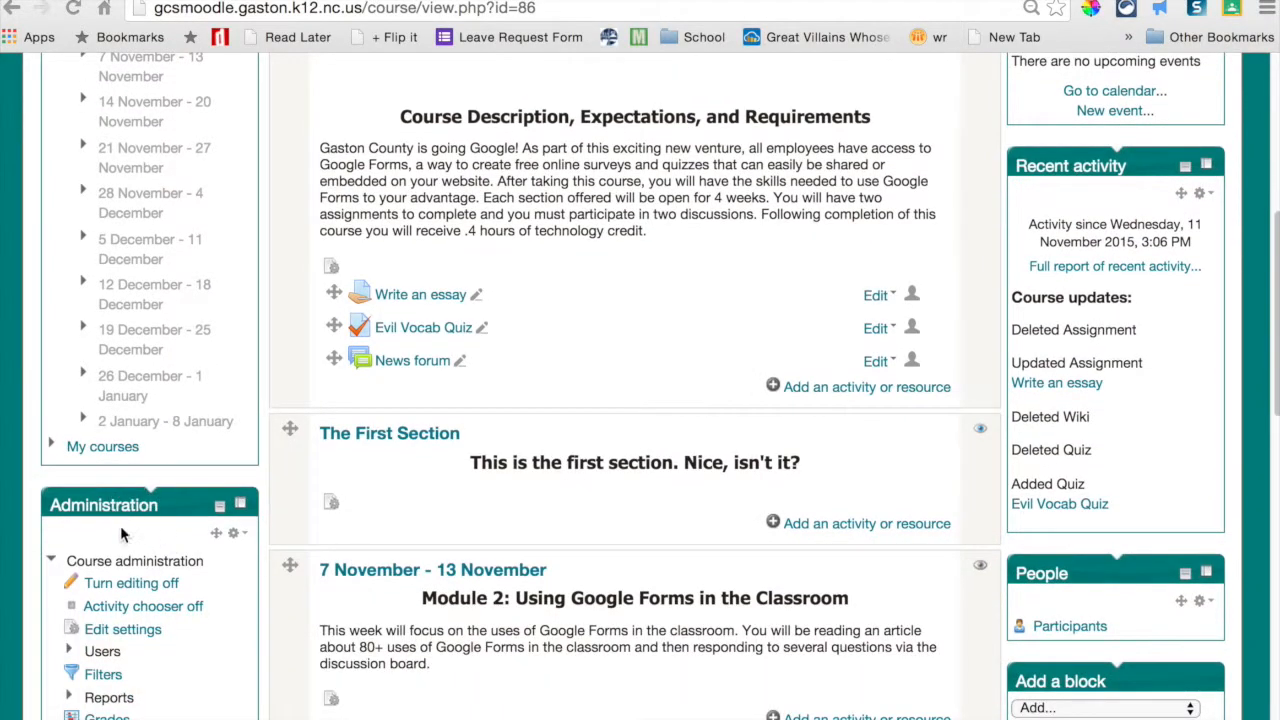
scroll(136, 515, down, 4)
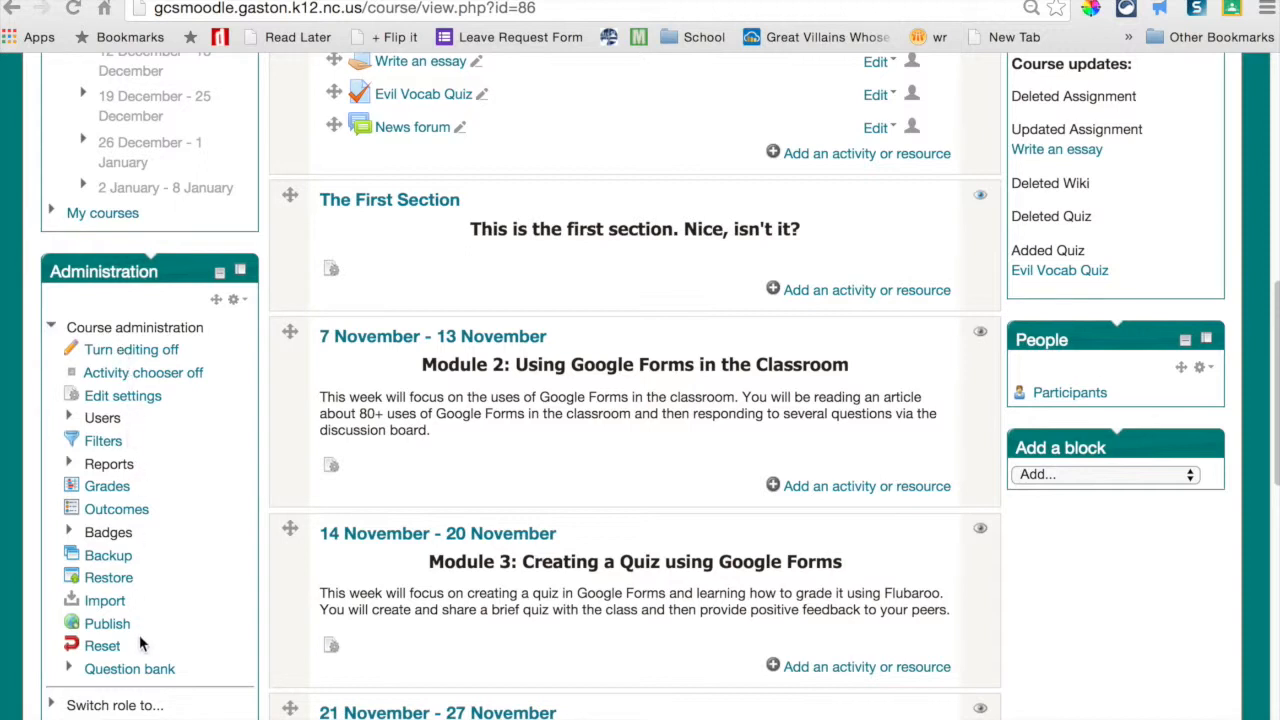
click(127, 399)
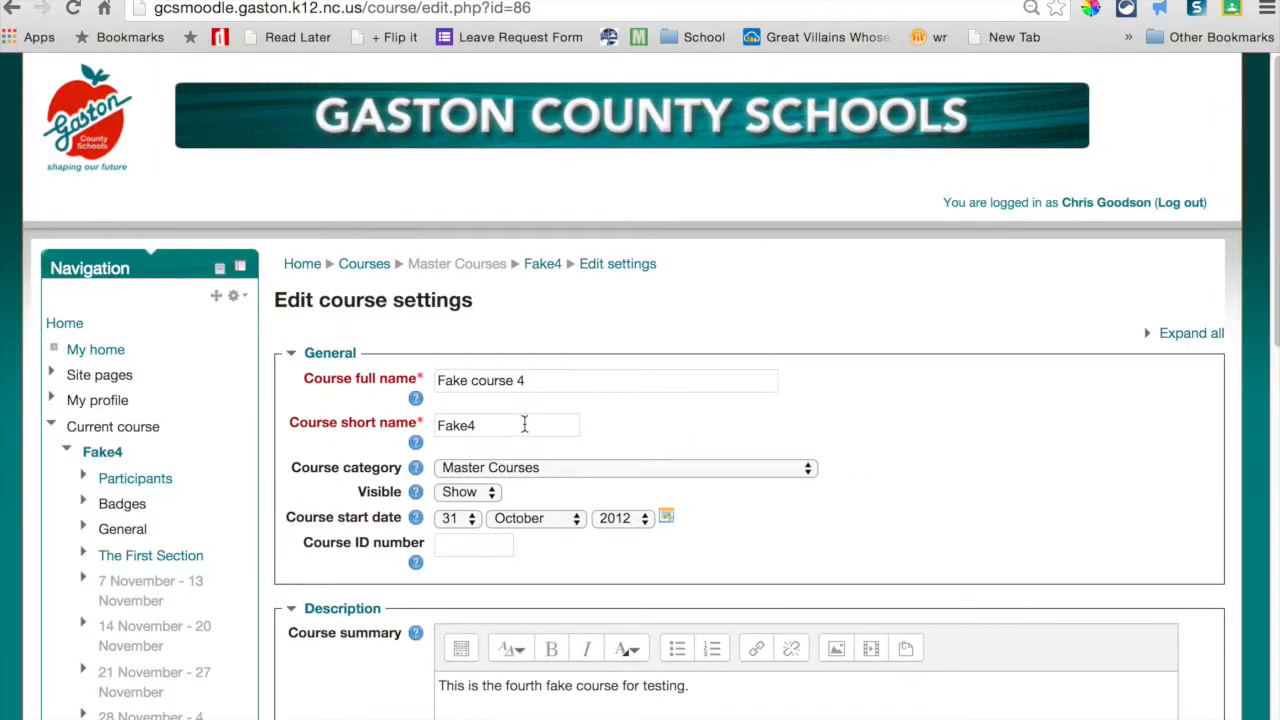
Enable completion tracking for the course and save the changes.
scroll(524, 425, down, 4)
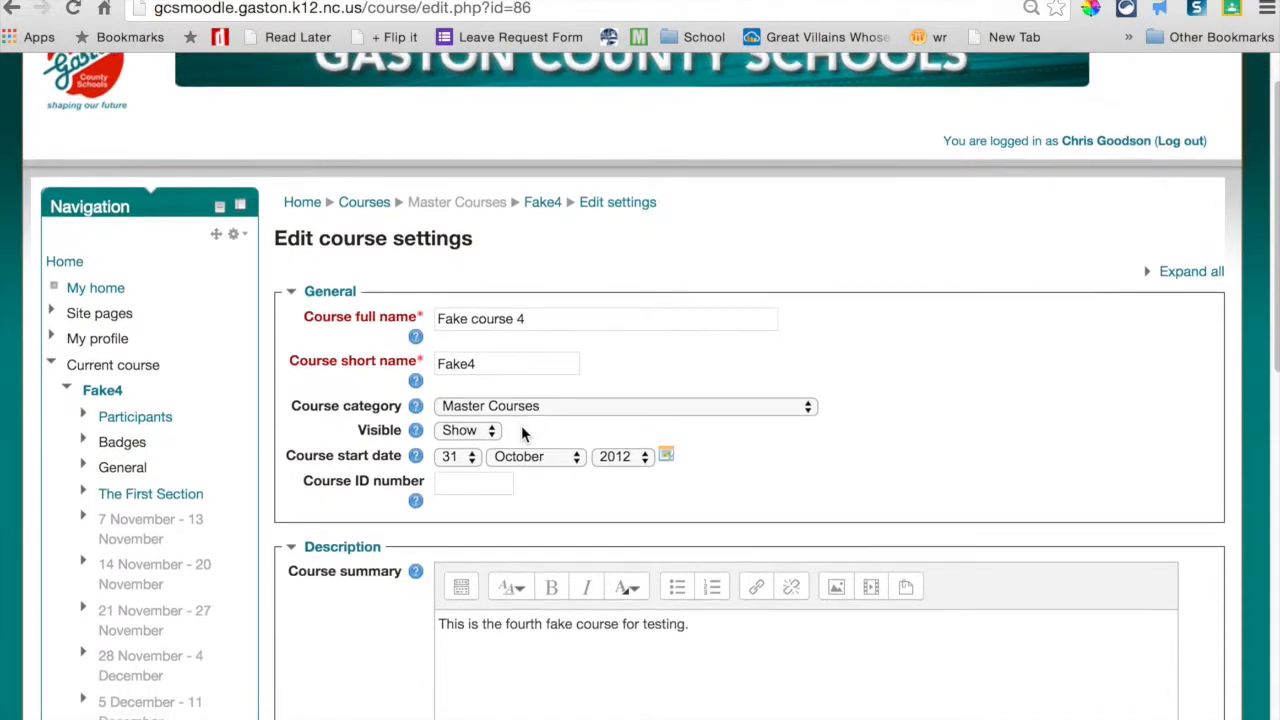
scroll(521, 425, down, 12)
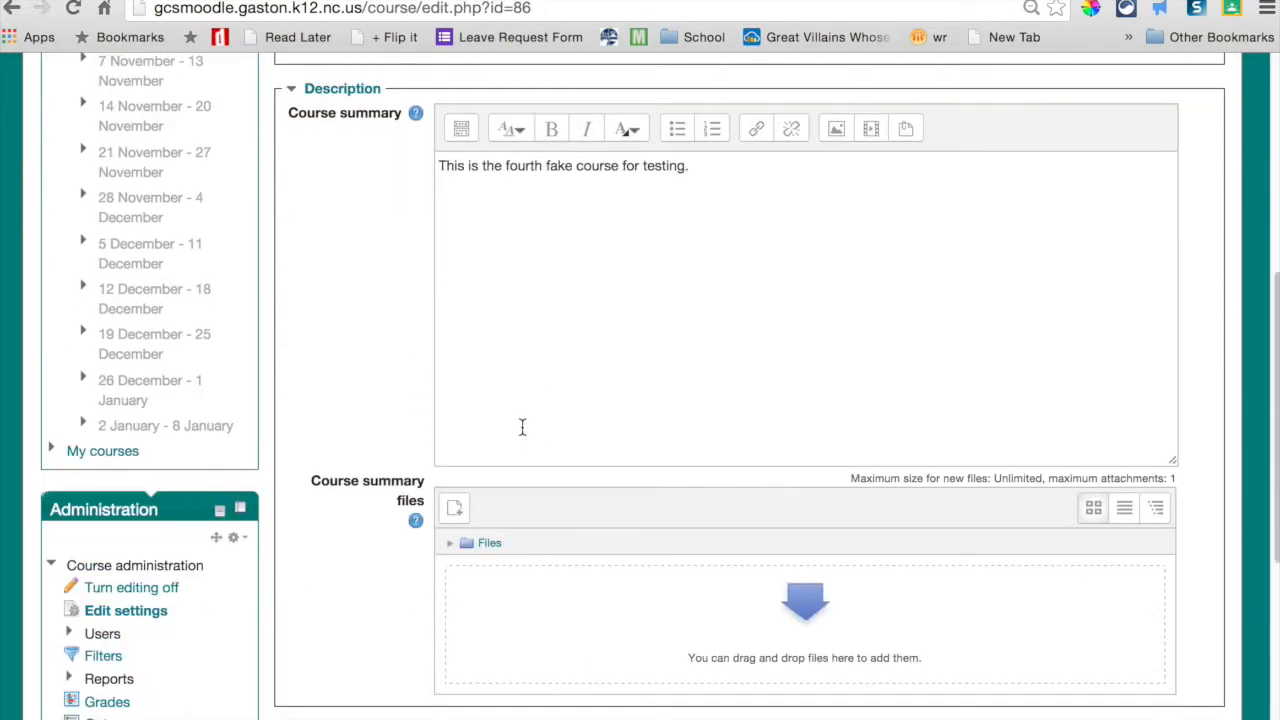
scroll(521, 425, down, 2)
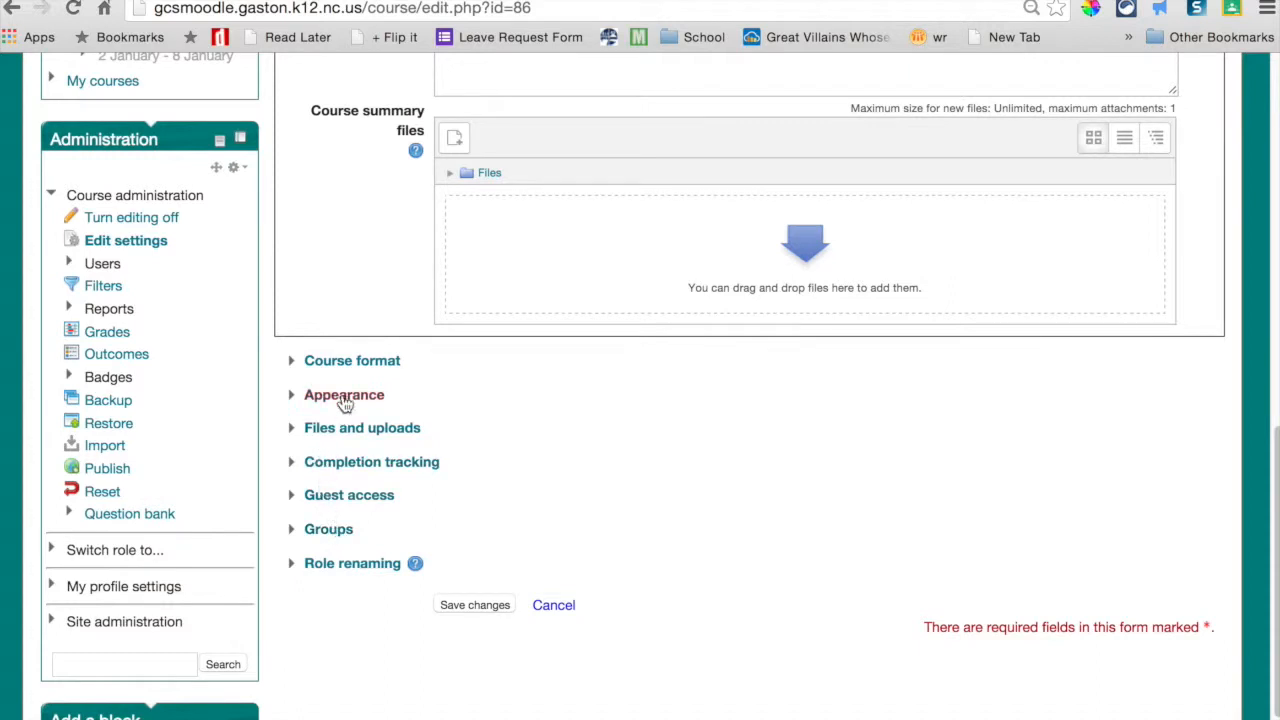
click(294, 466)
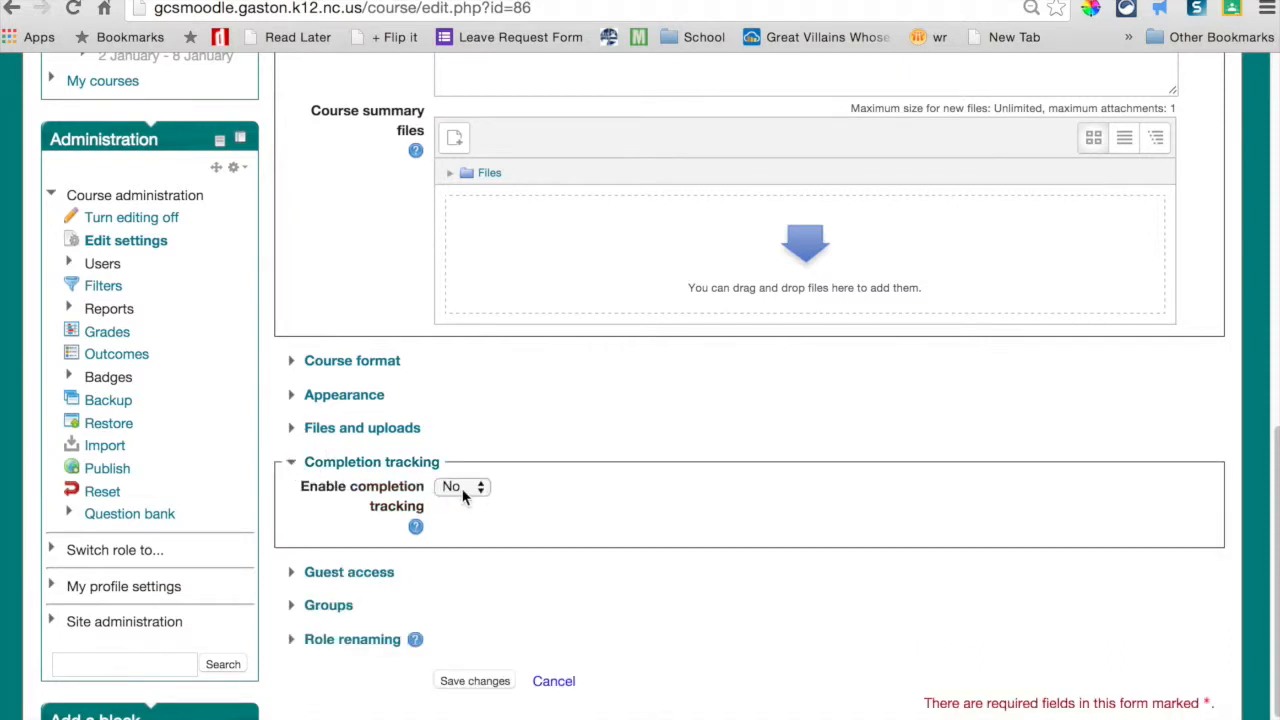
click(463, 490)
click(468, 506)
click(477, 683)
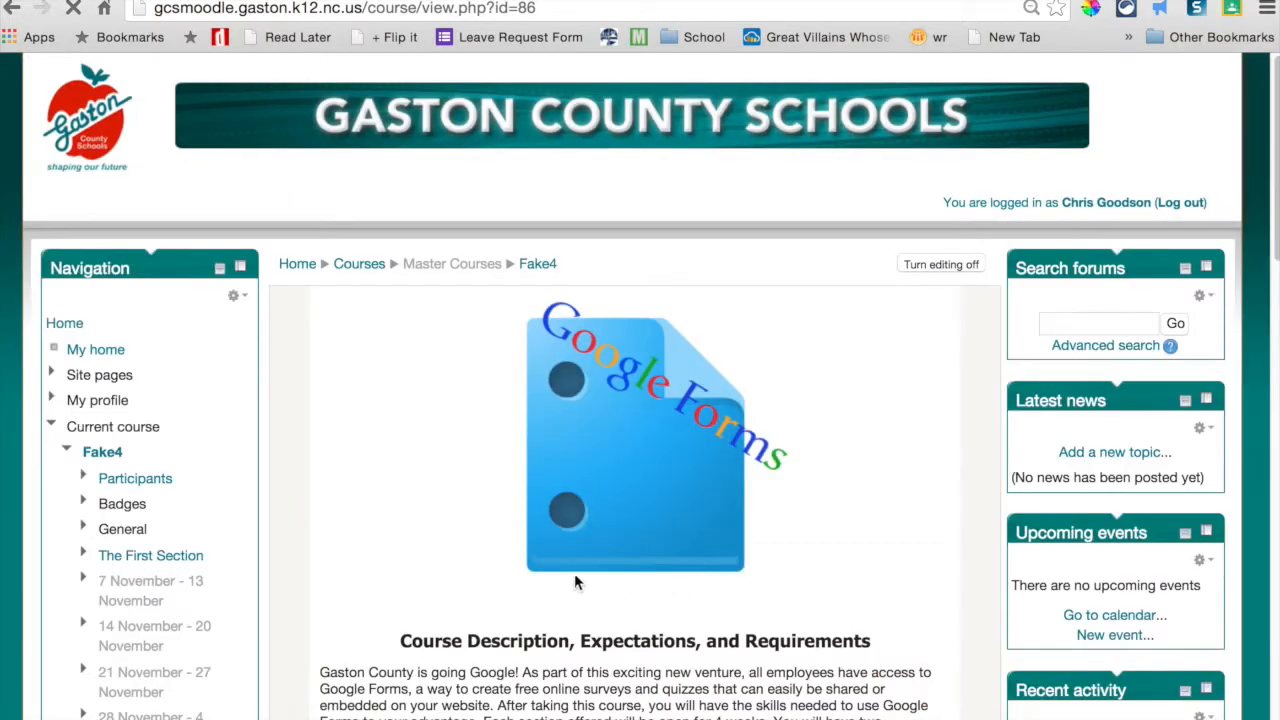
Open the settings of the "Write an essay" assignment on the course page.
scroll(574, 580, down, 5)
scroll(575, 574, down, 2)
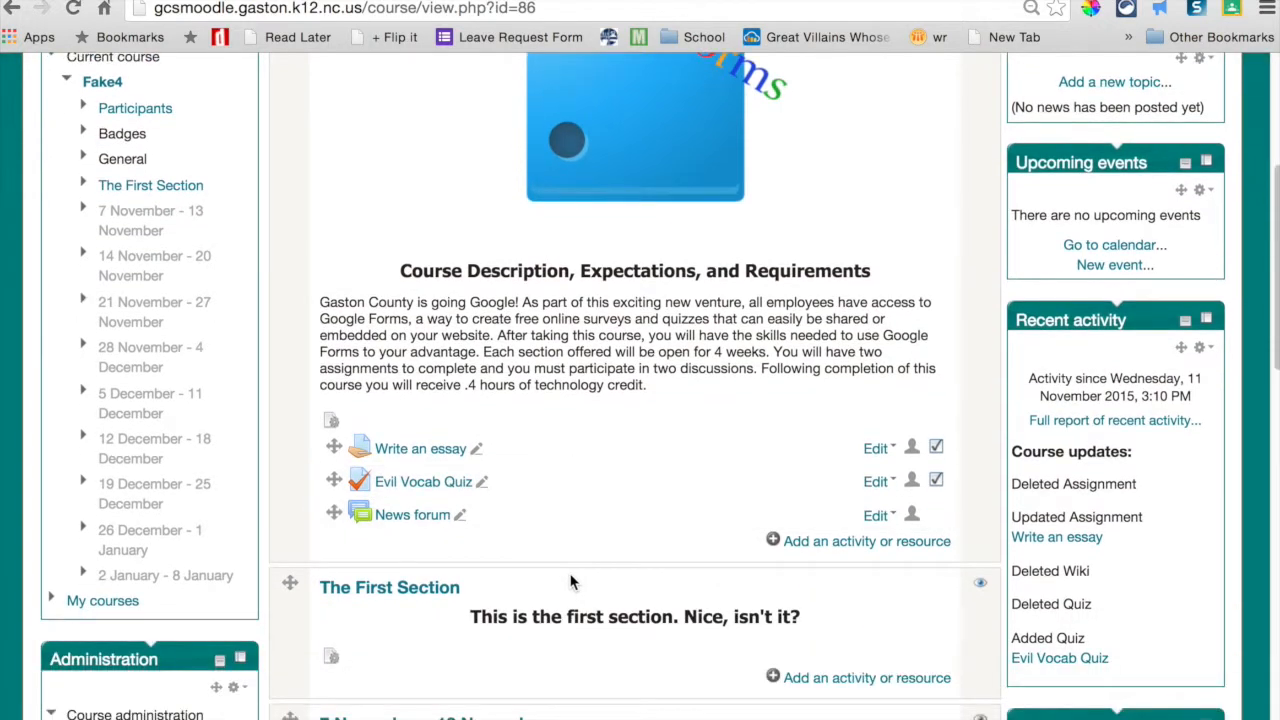
scroll(551, 587, up, 4)
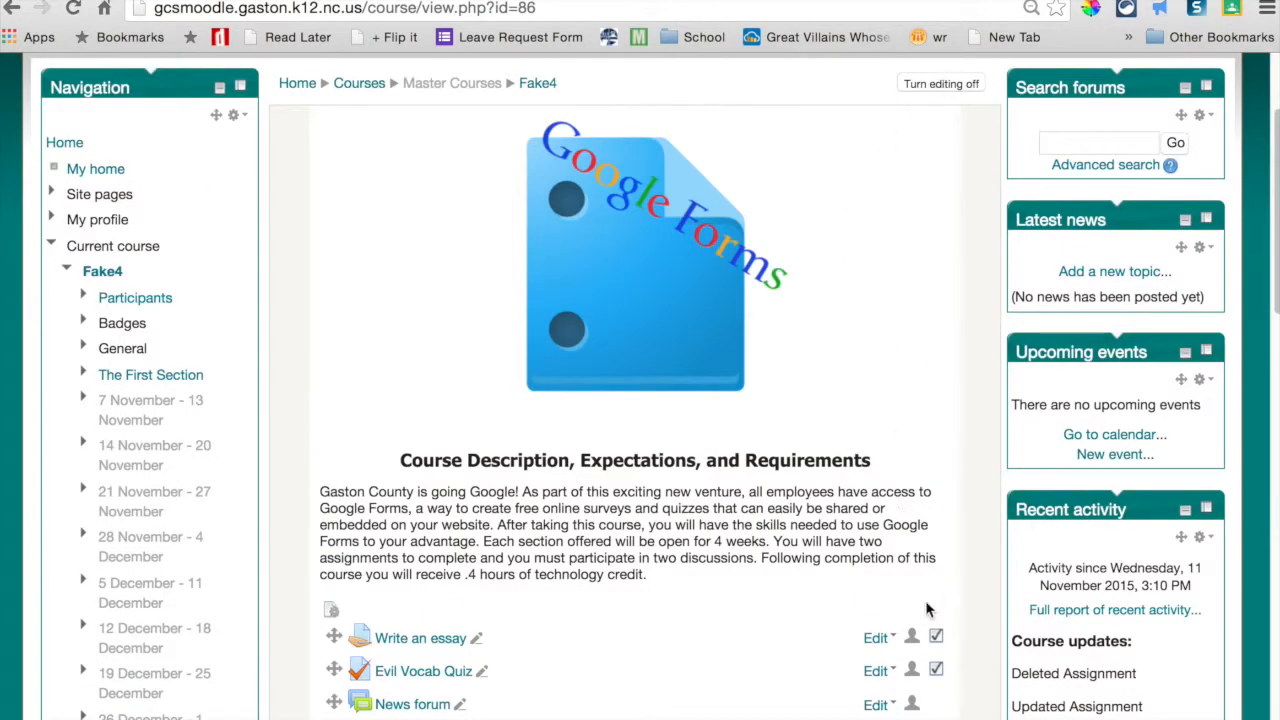
scroll(930, 610, down, 2)
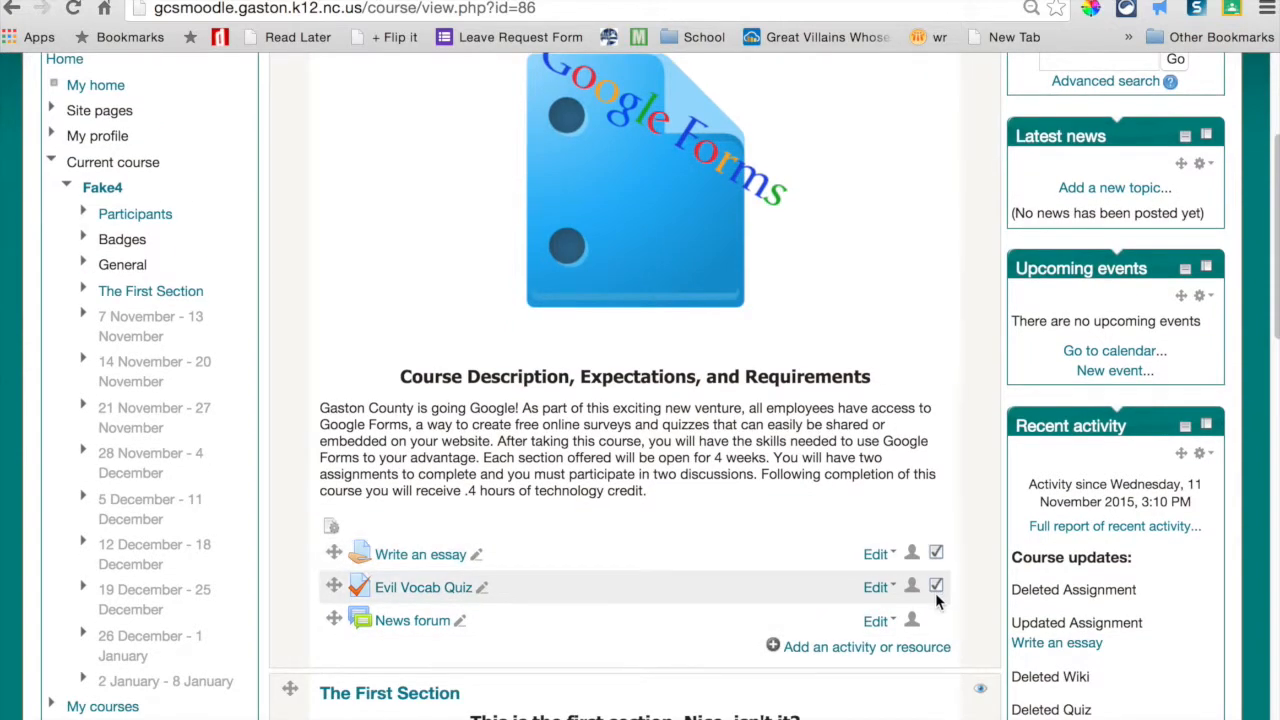
scroll(936, 592, down, 4)
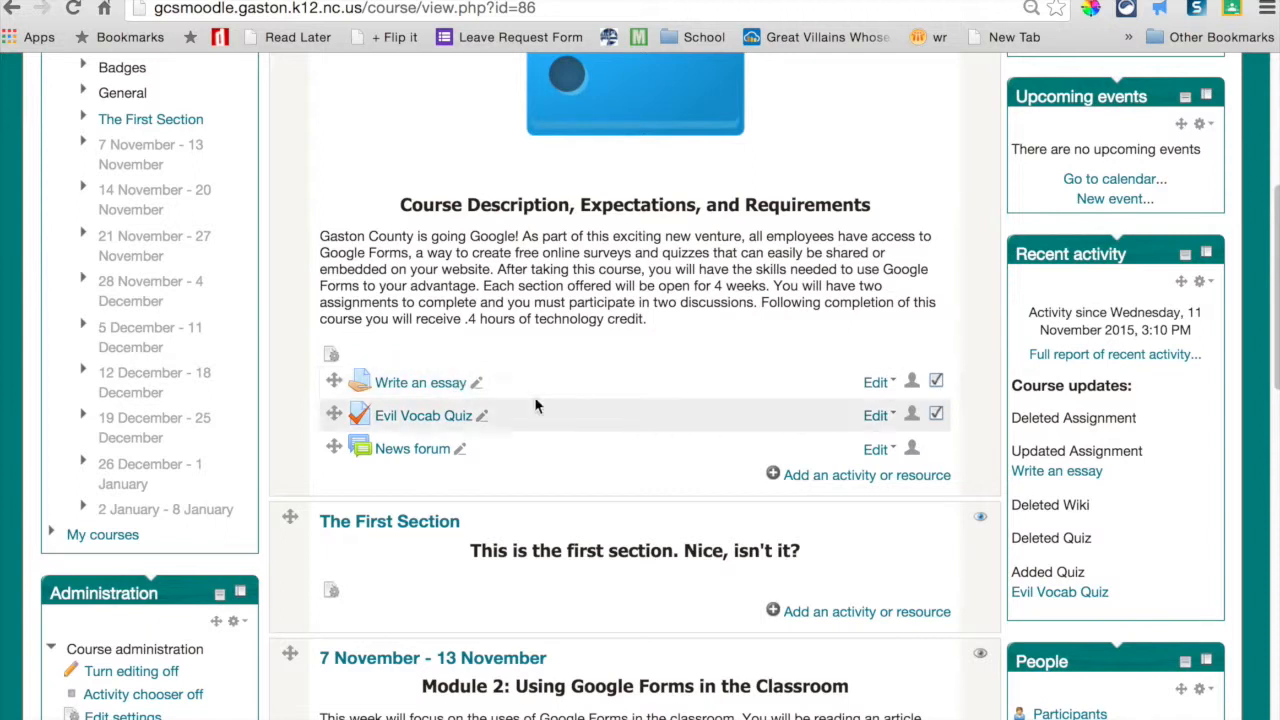
click(876, 383)
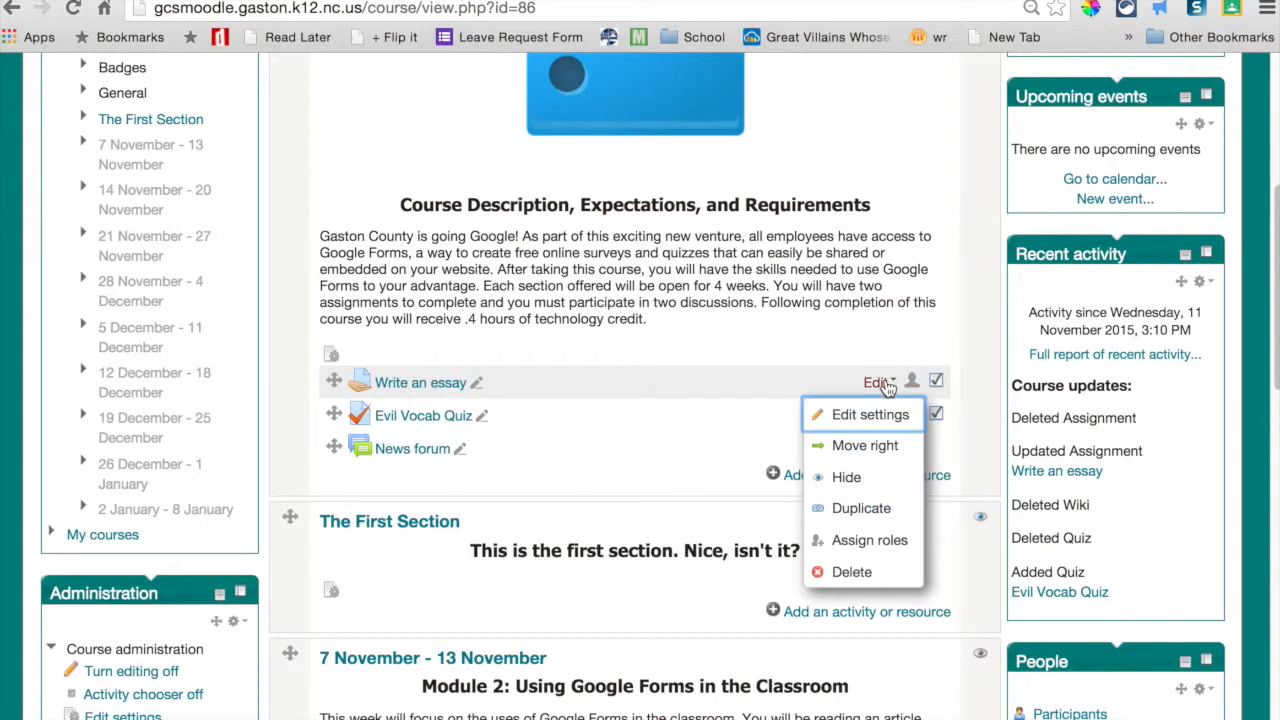
click(873, 417)
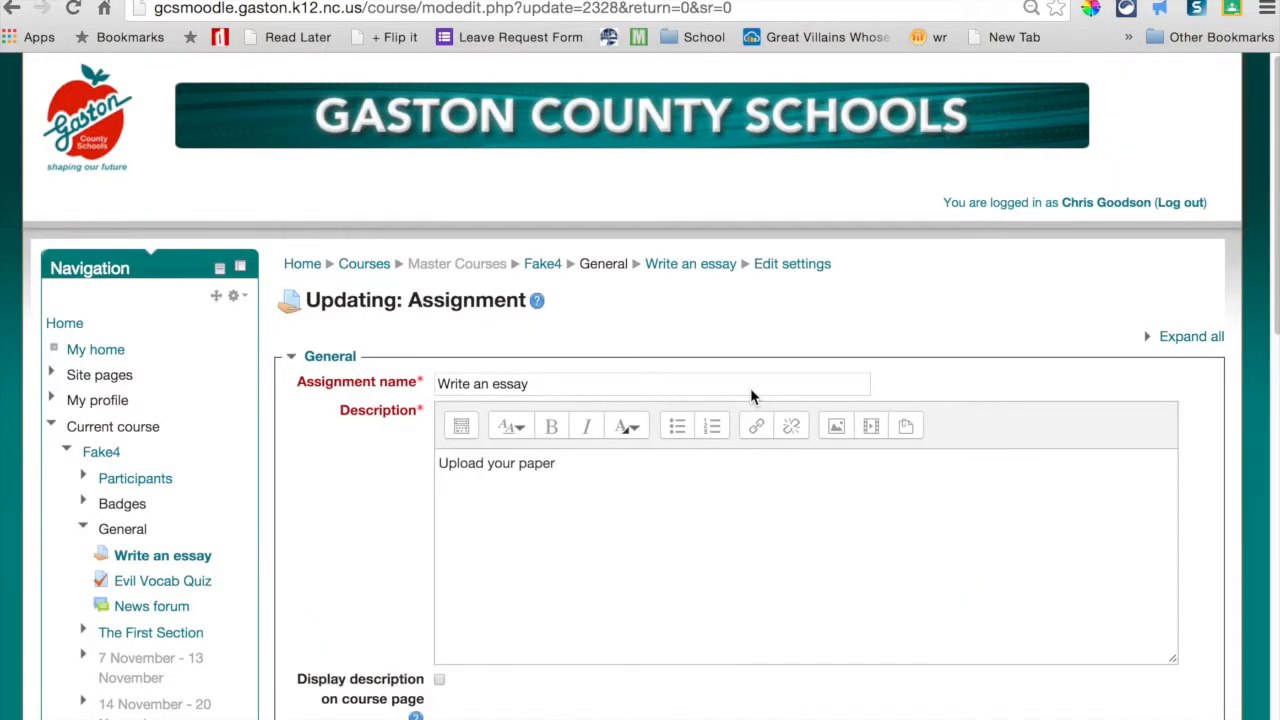
Expand the assignment's Activity completion options.
scroll(751, 392, down, 3)
scroll(750, 396, down, 5)
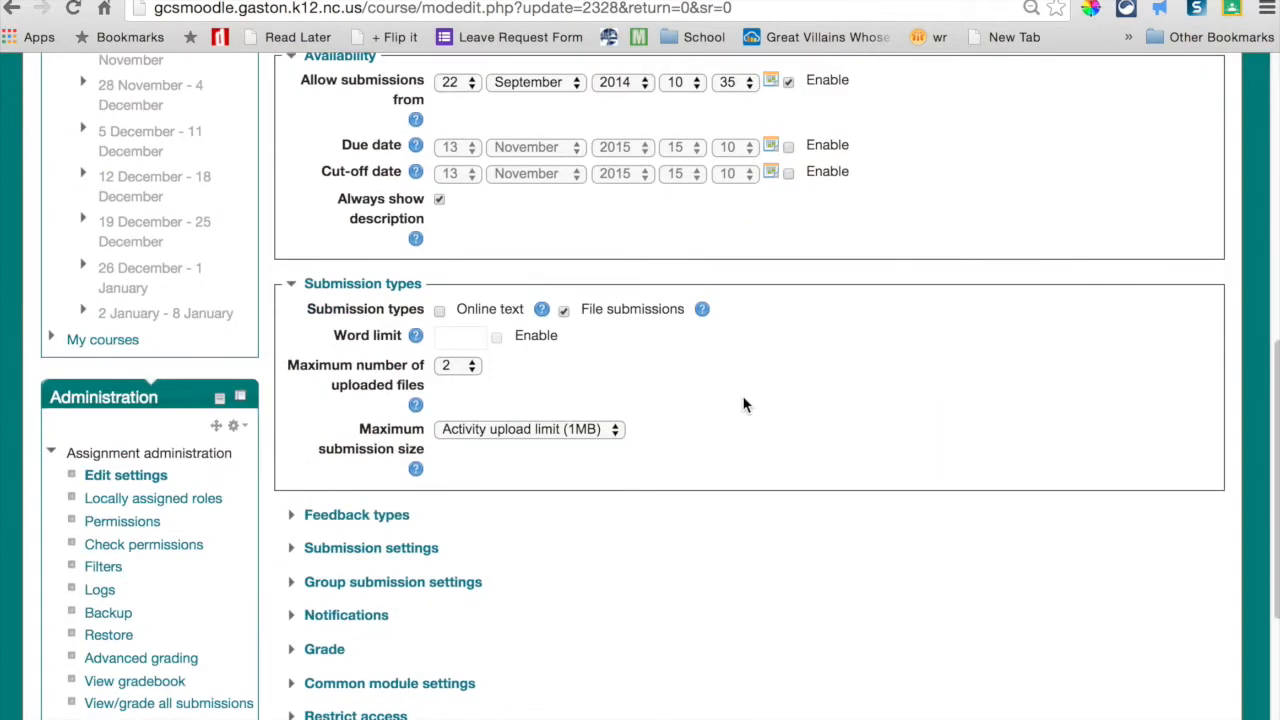
scroll(730, 404, down, 3)
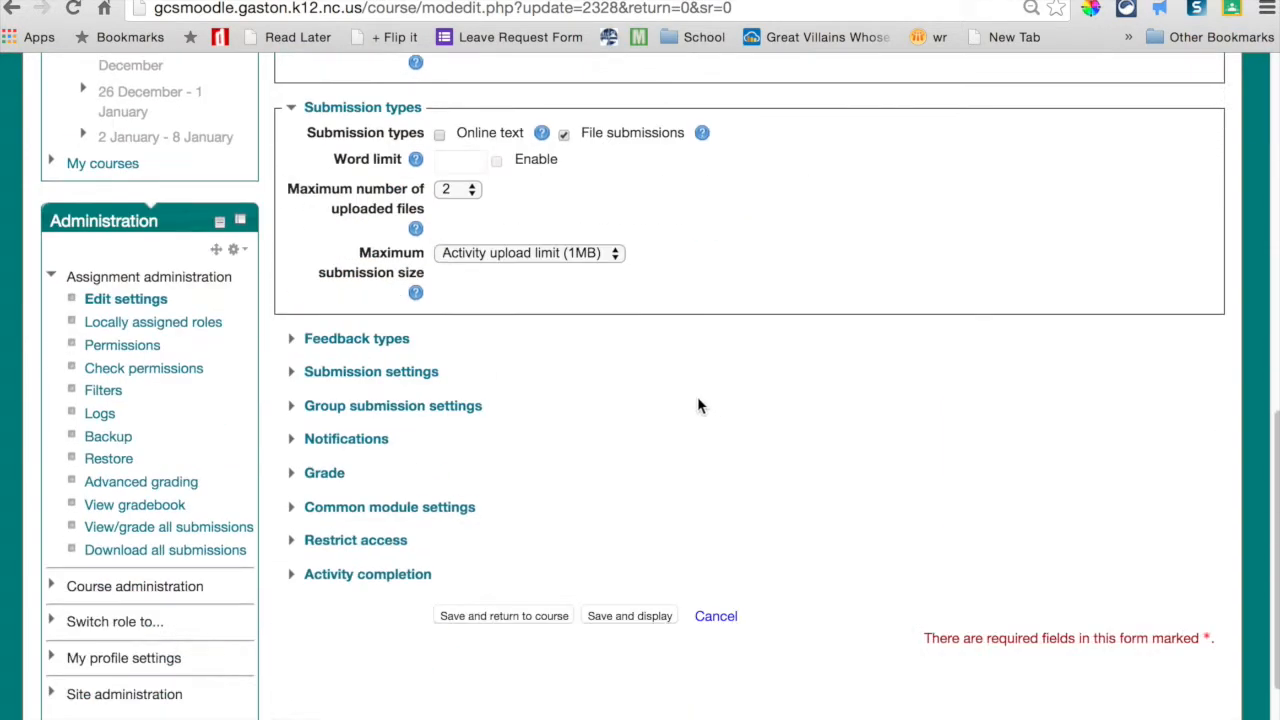
click(367, 575)
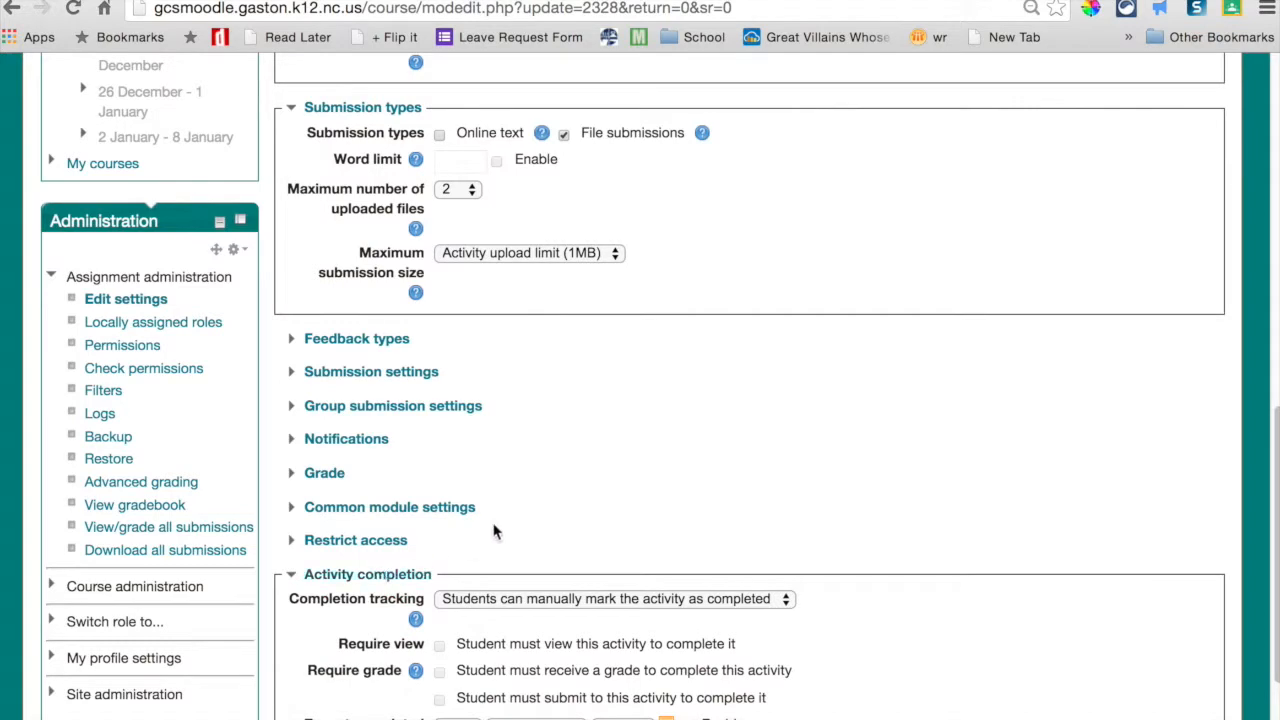
scroll(500, 520, down, 2)
scroll(545, 482, down, 2)
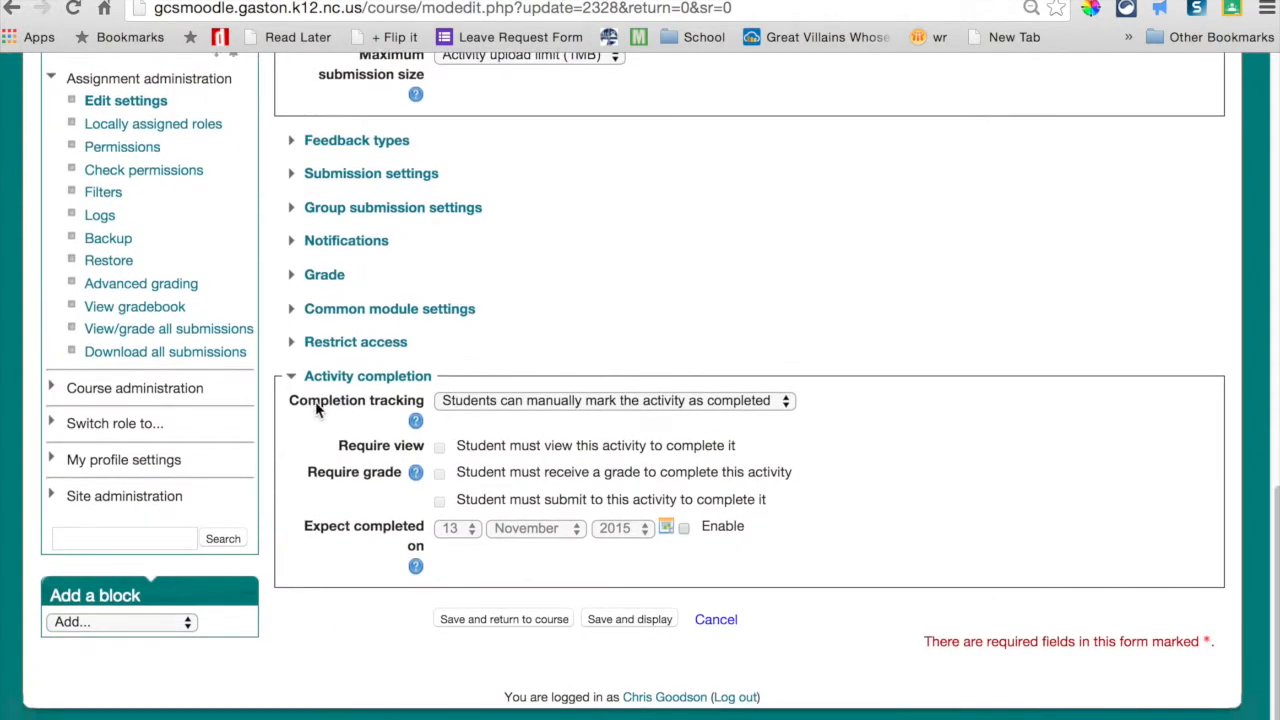
Set the assignment's completion tracking to "Students can manually mark the activity as completed", then save and return to the course.
click(551, 408)
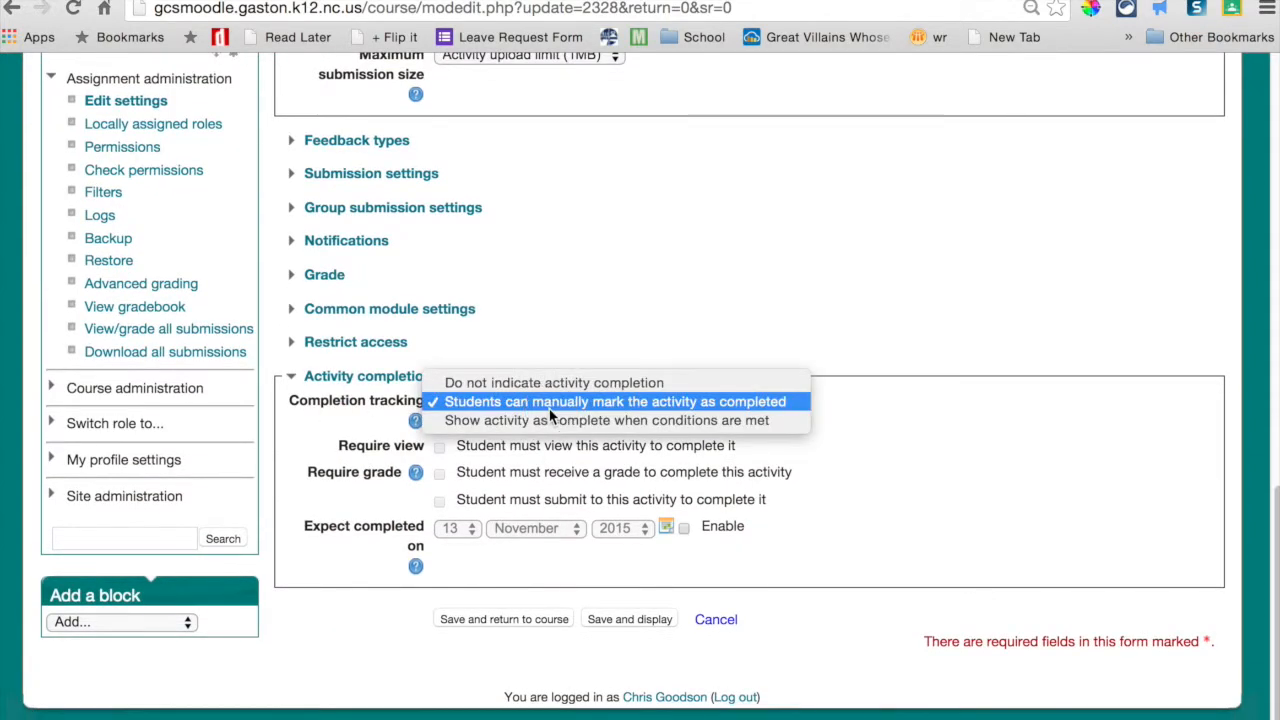
click(546, 384)
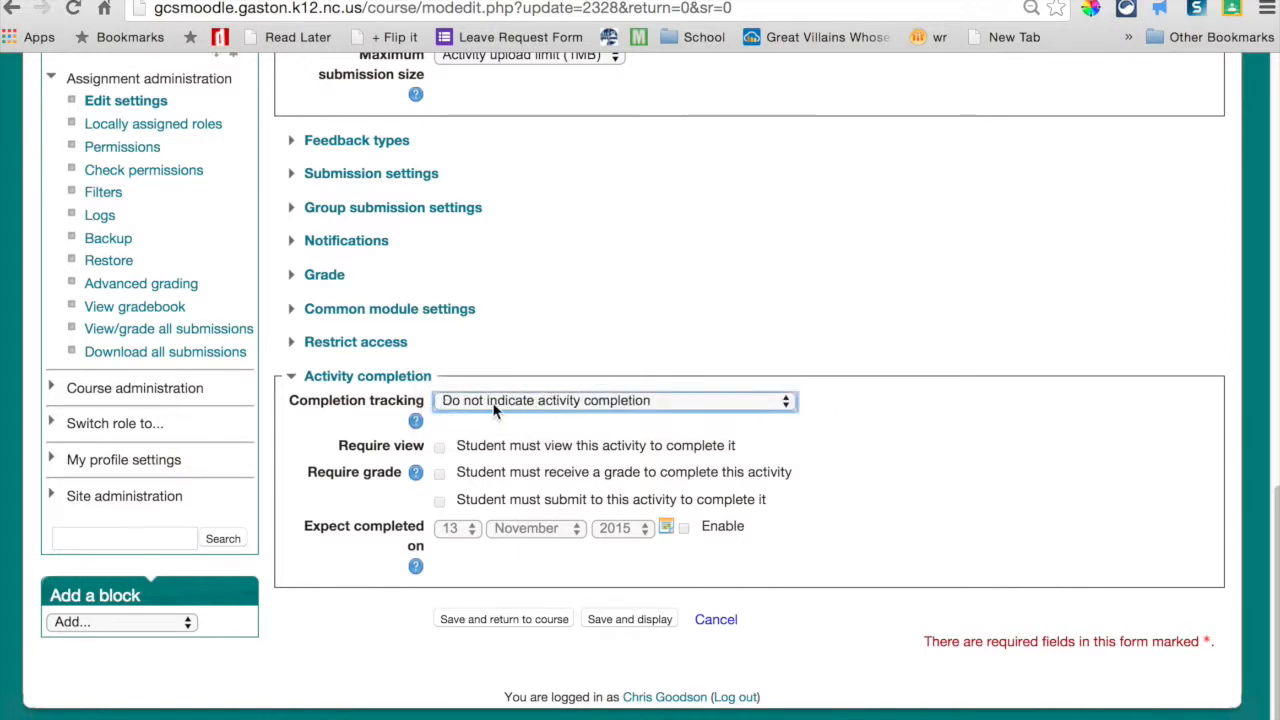
click(660, 402)
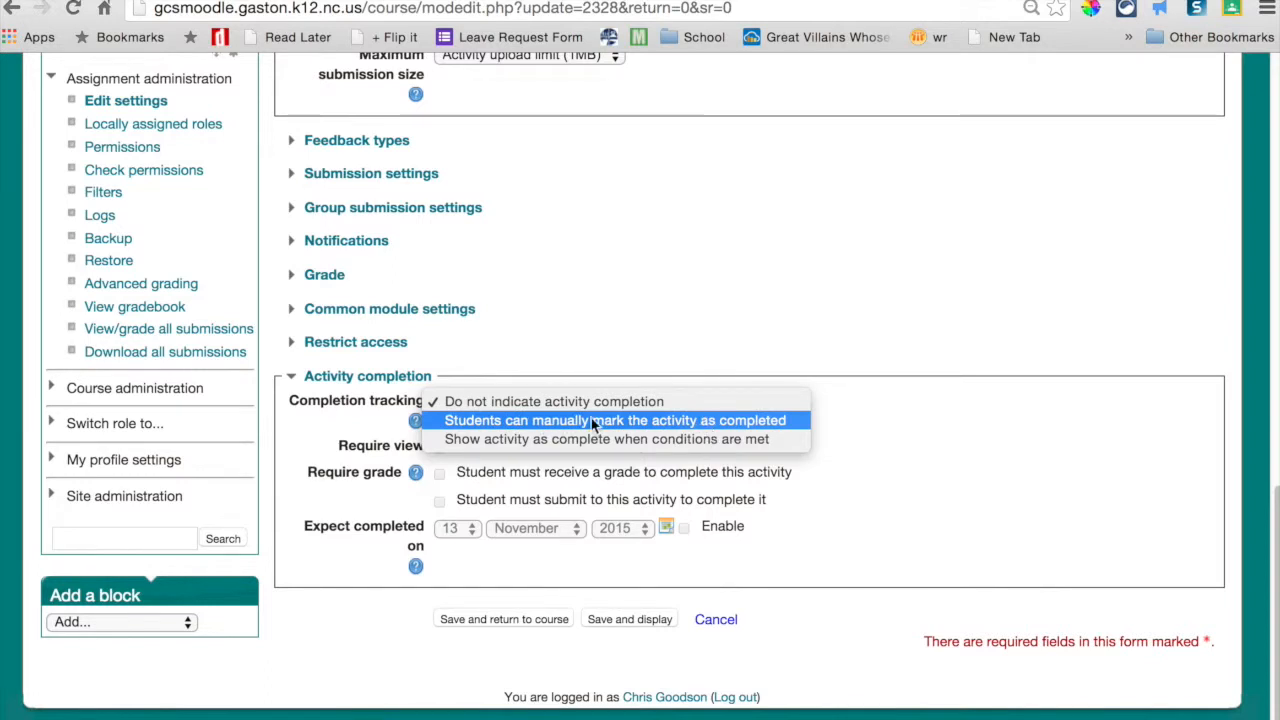
click(733, 428)
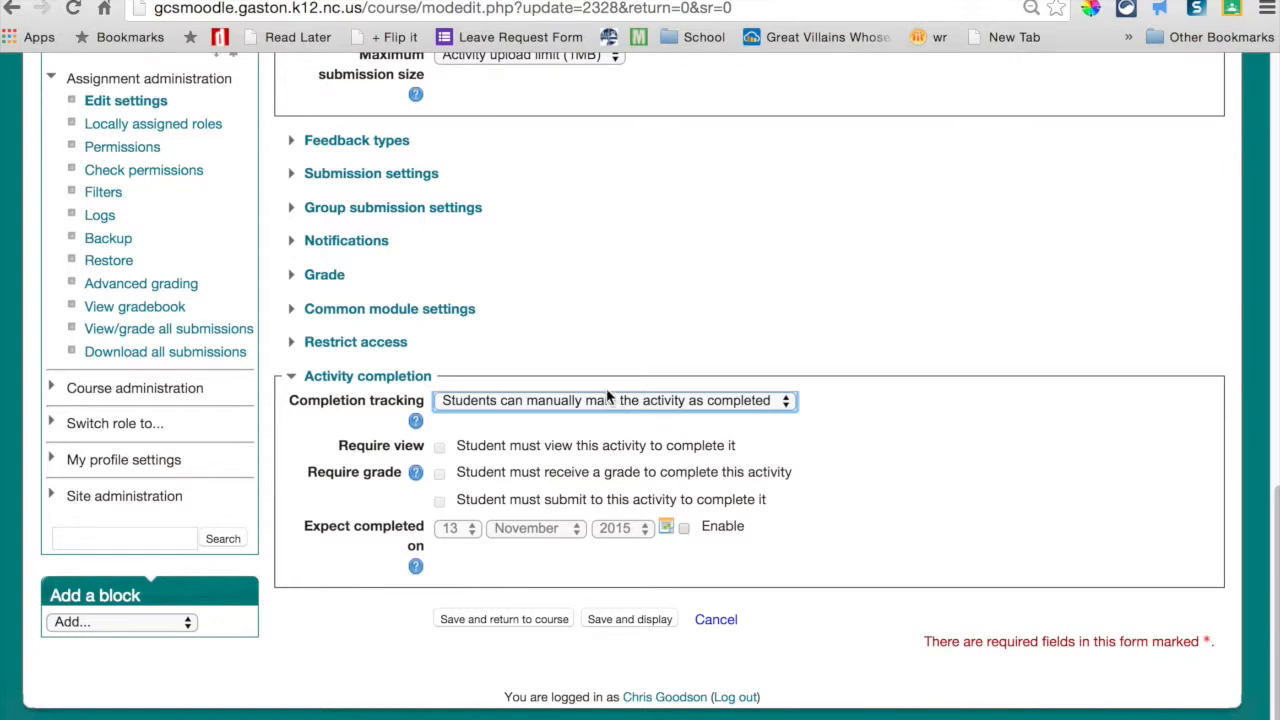
click(521, 622)
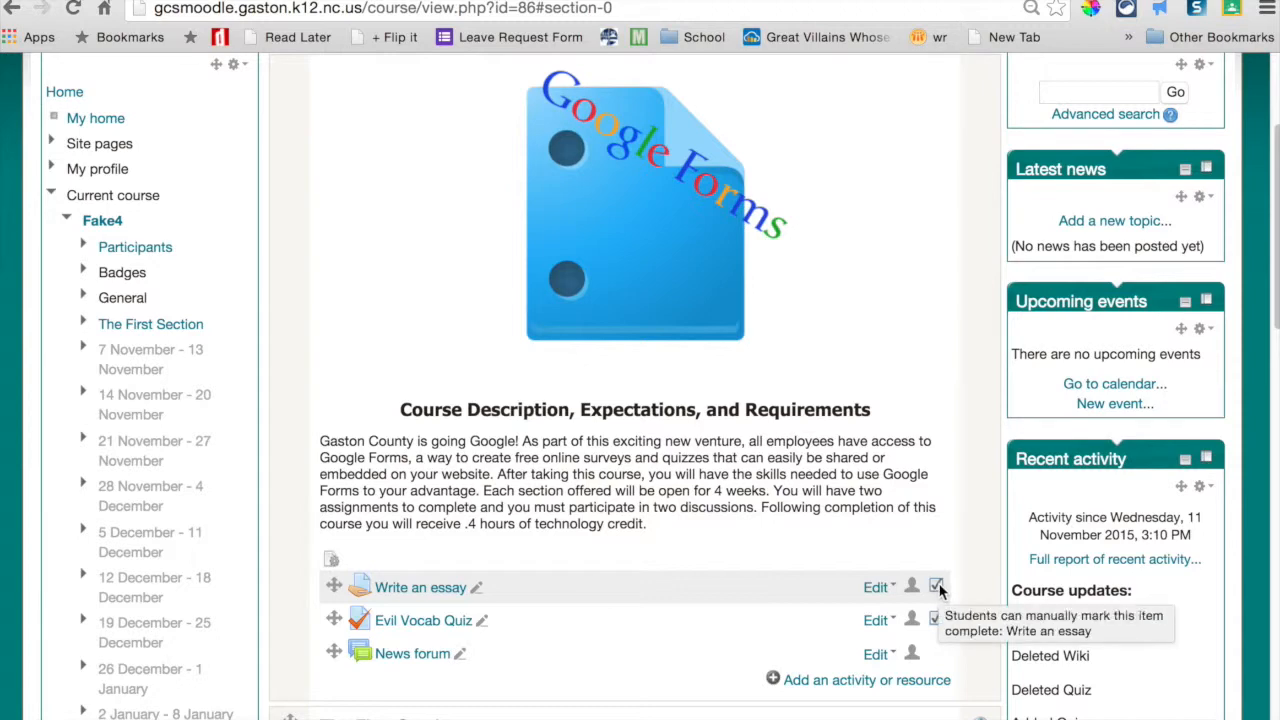
Switch the role in the course to Non-editing teacher.
scroll(63, 631, down, 5)
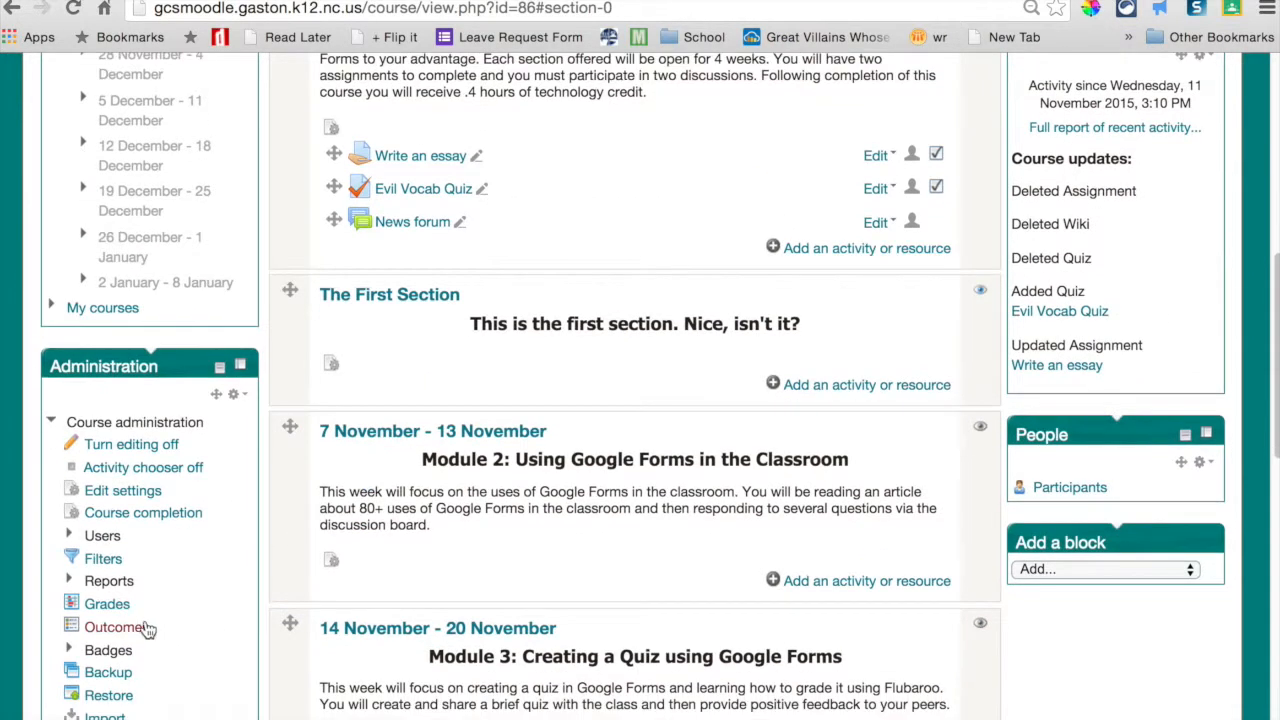
scroll(147, 627, down, 3)
click(110, 594)
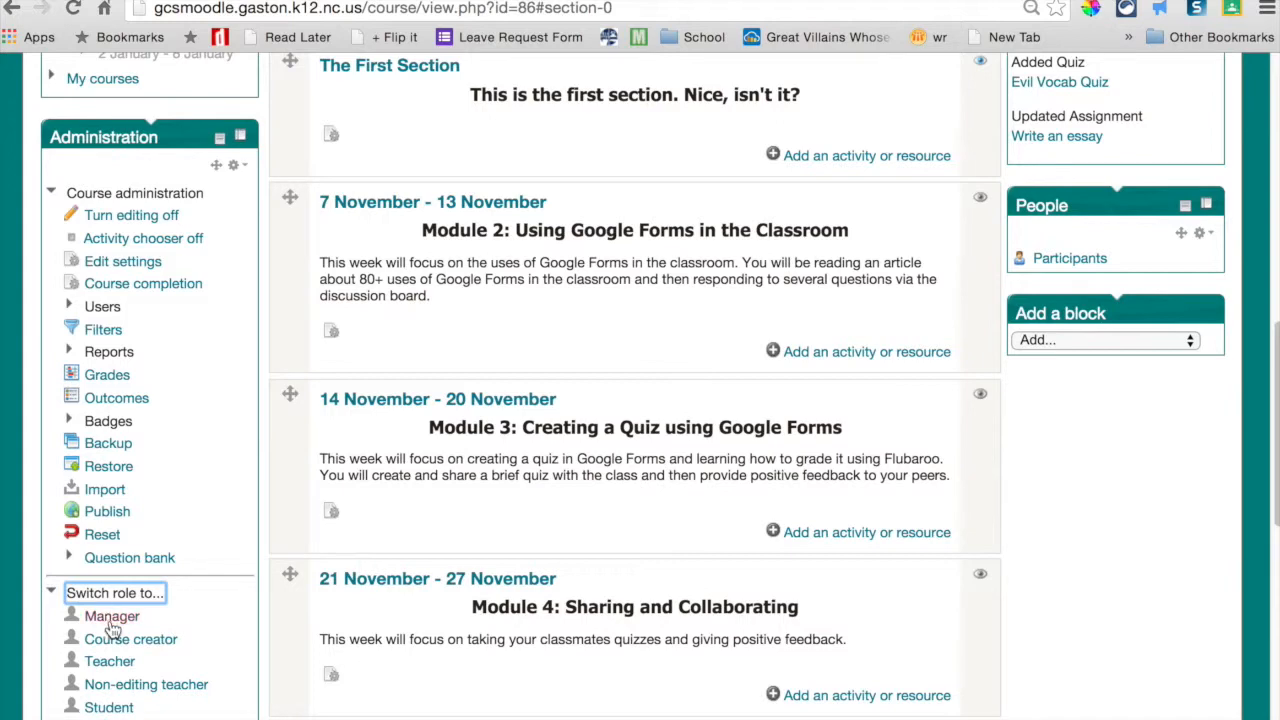
click(128, 688)
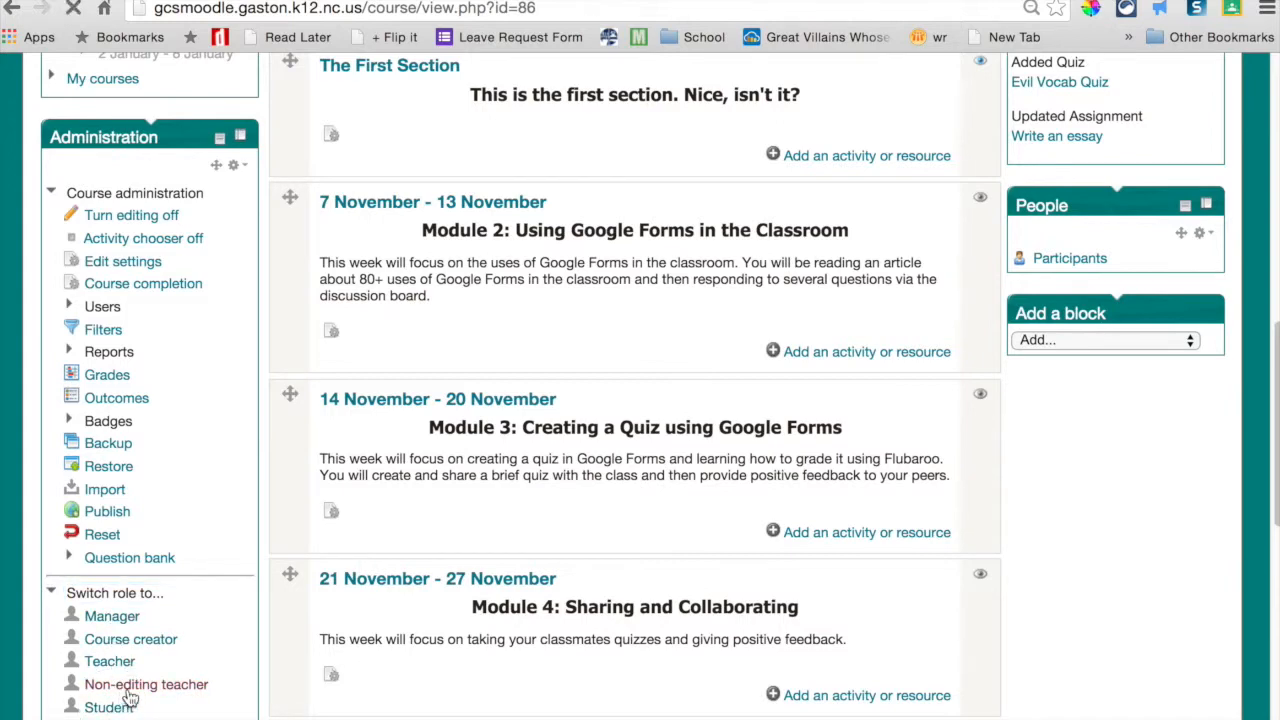
Mark the "Write an essay" assignment as complete and return to the normal role.
scroll(720, 580, down, 3)
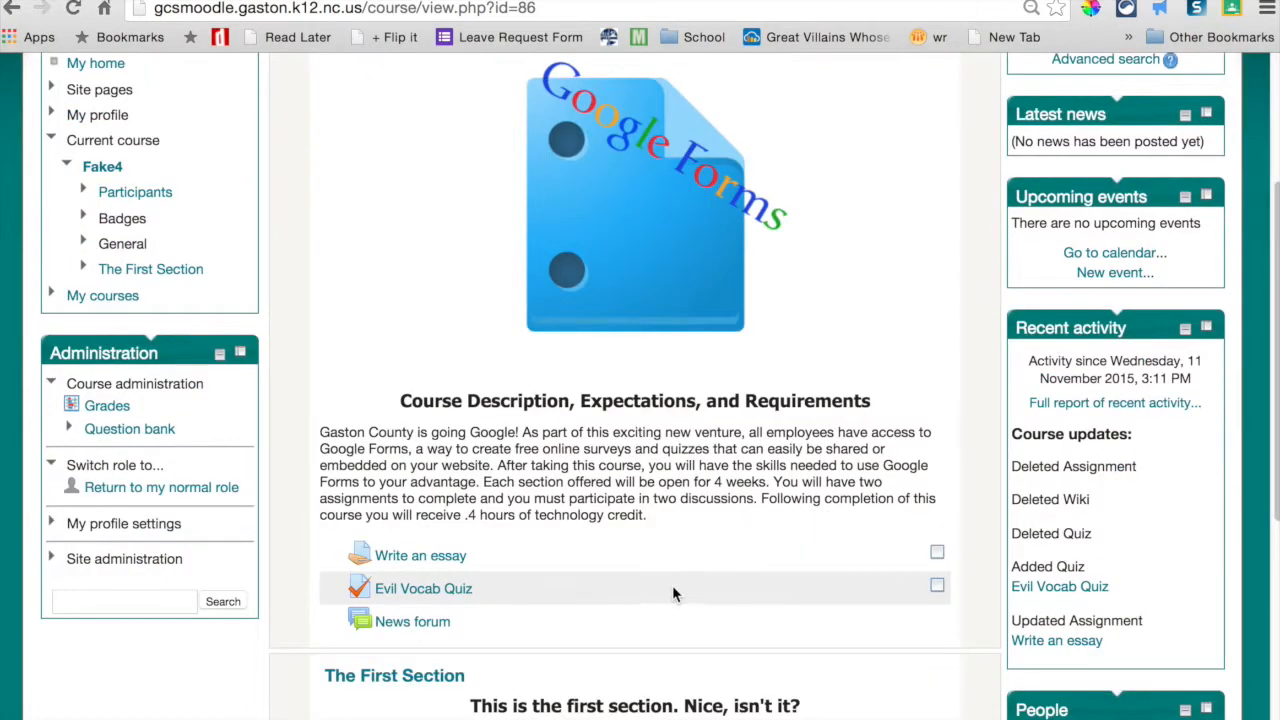
click(938, 555)
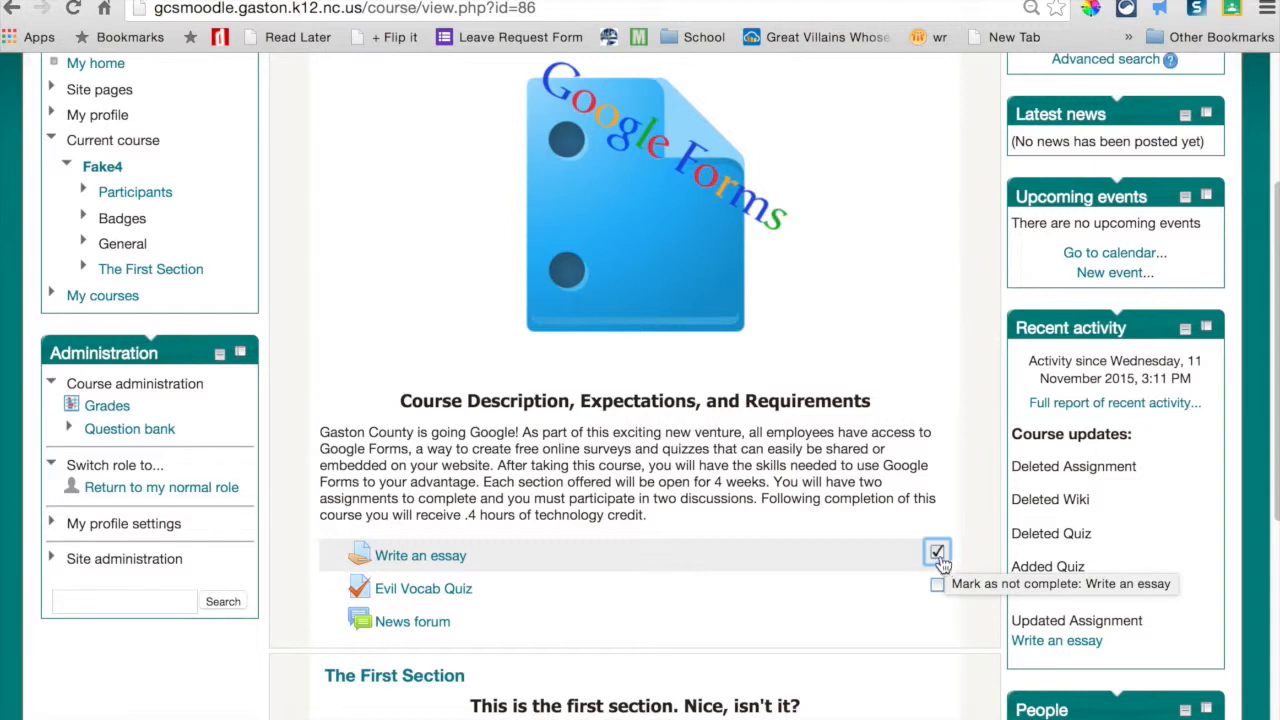
click(130, 492)
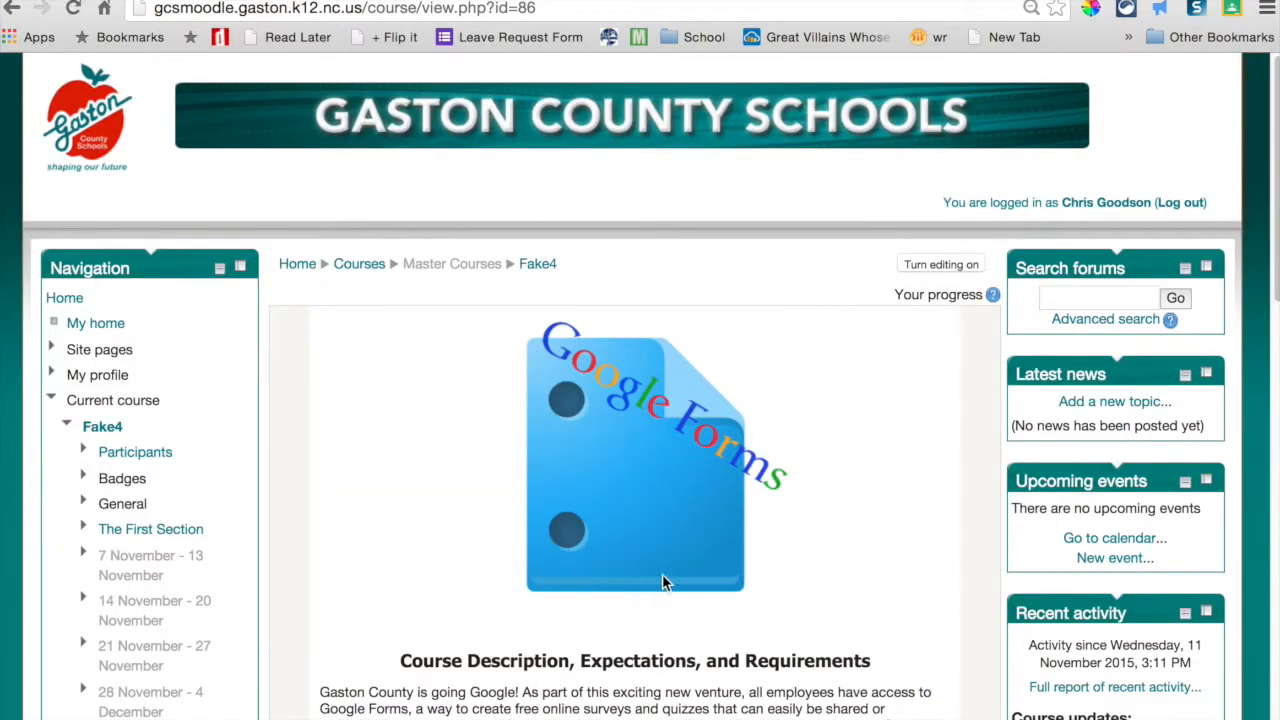
Turn course editing on and reopen the settings of the "Write an essay" assignment.
scroll(662, 574, down, 4)
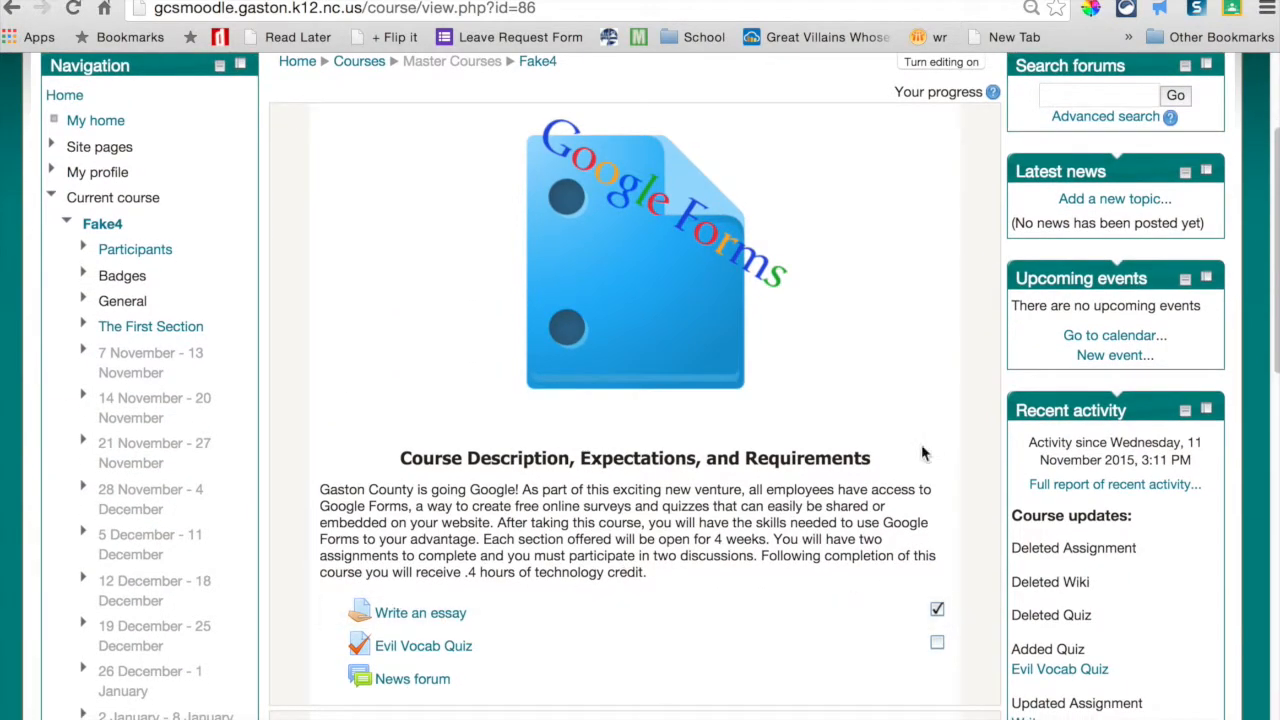
click(935, 63)
scroll(899, 618, down, 7)
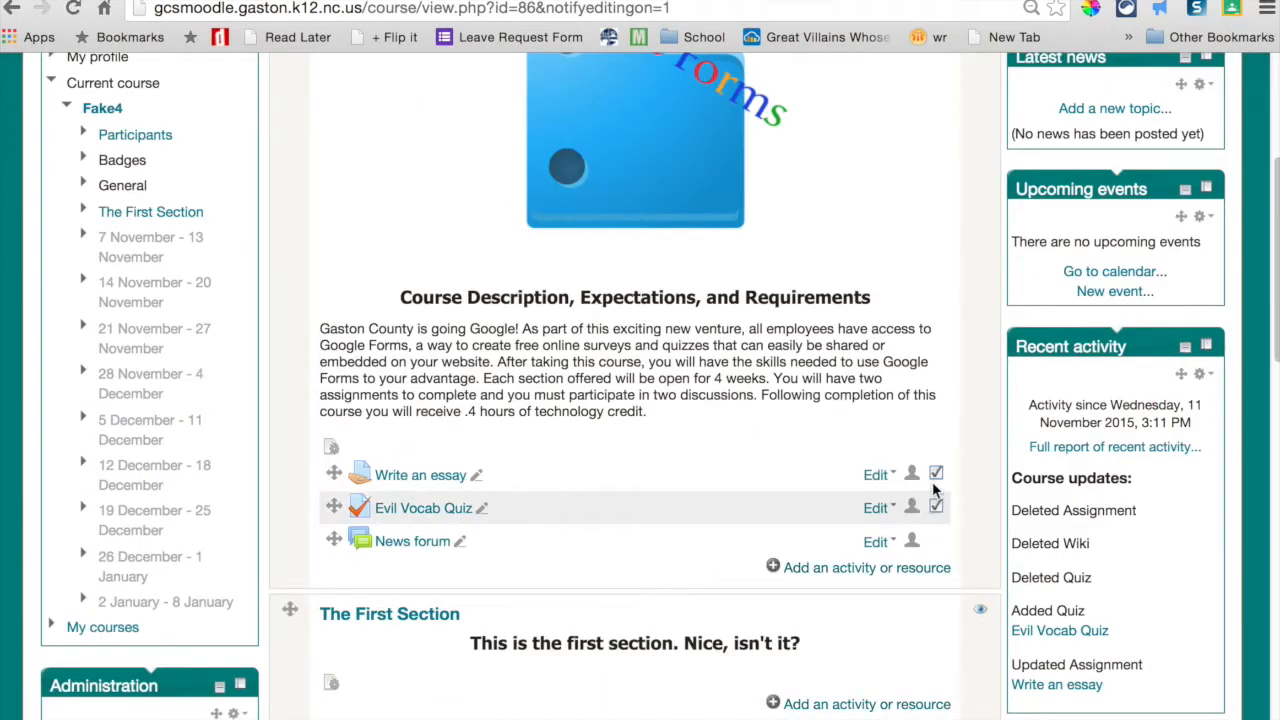
click(879, 475)
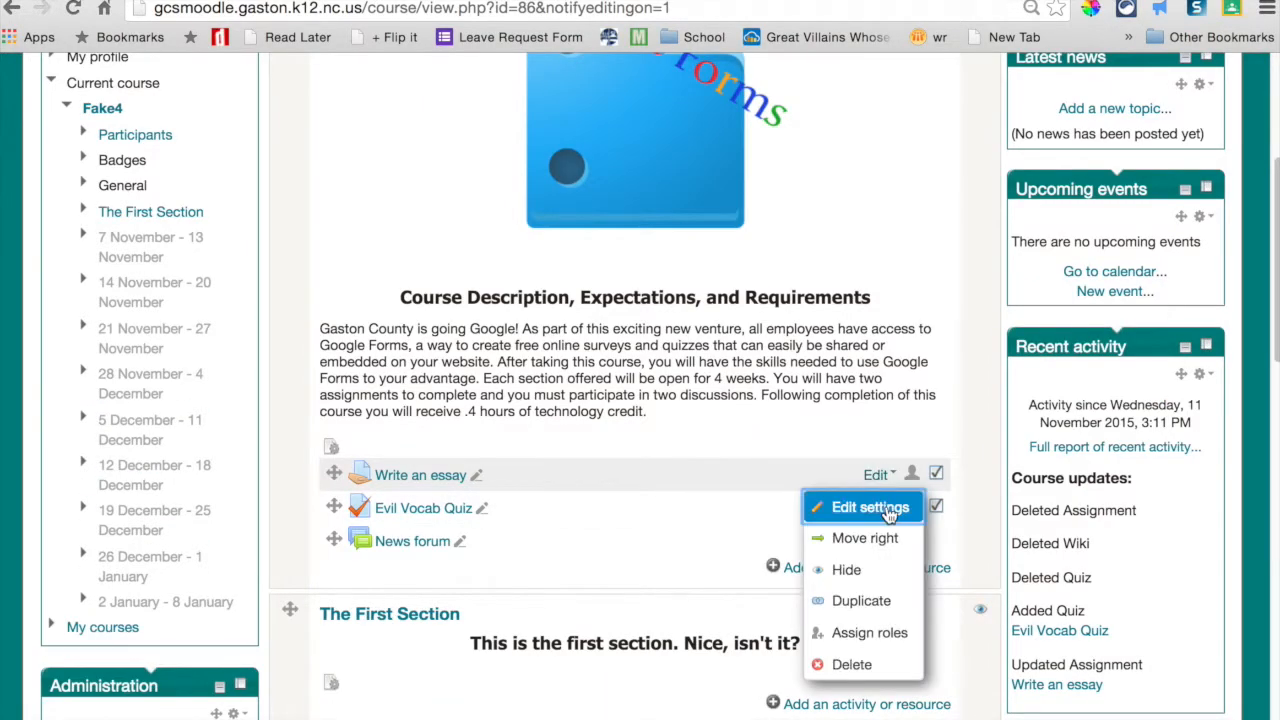
click(869, 508)
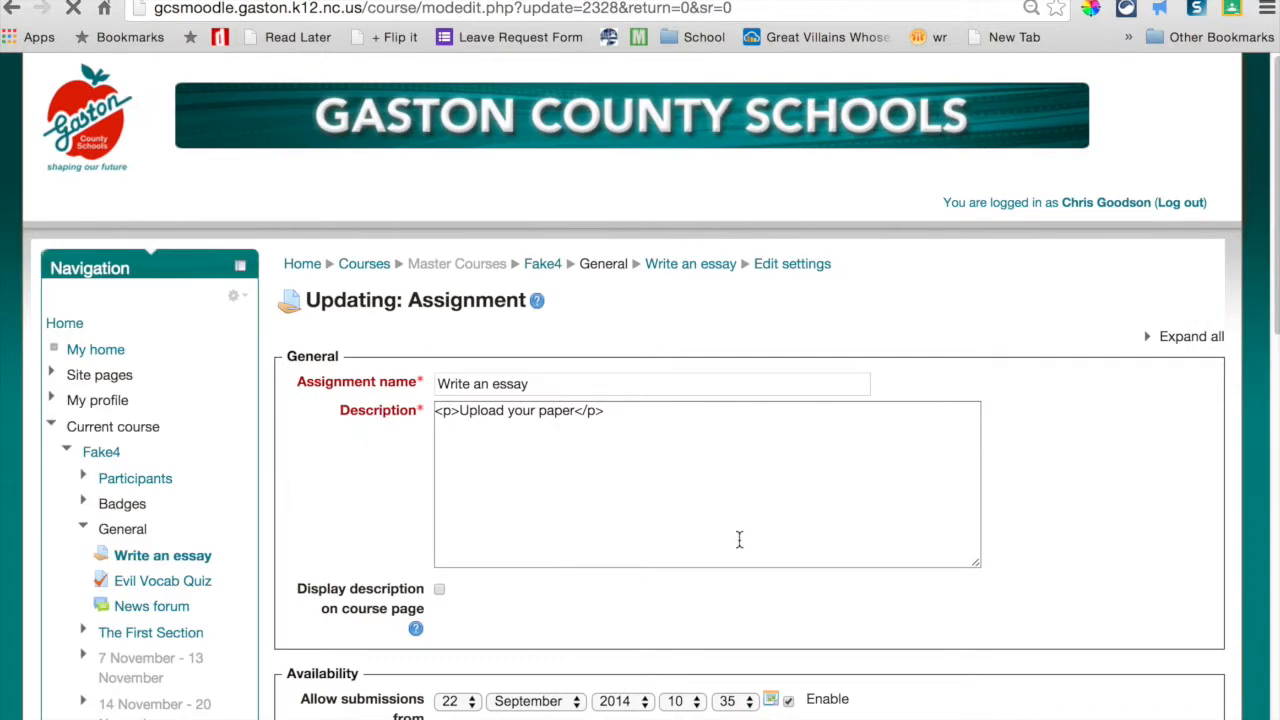
Unlock the completion options in the assignment's Activity completion section.
scroll(730, 540, down, 10)
click(366, 627)
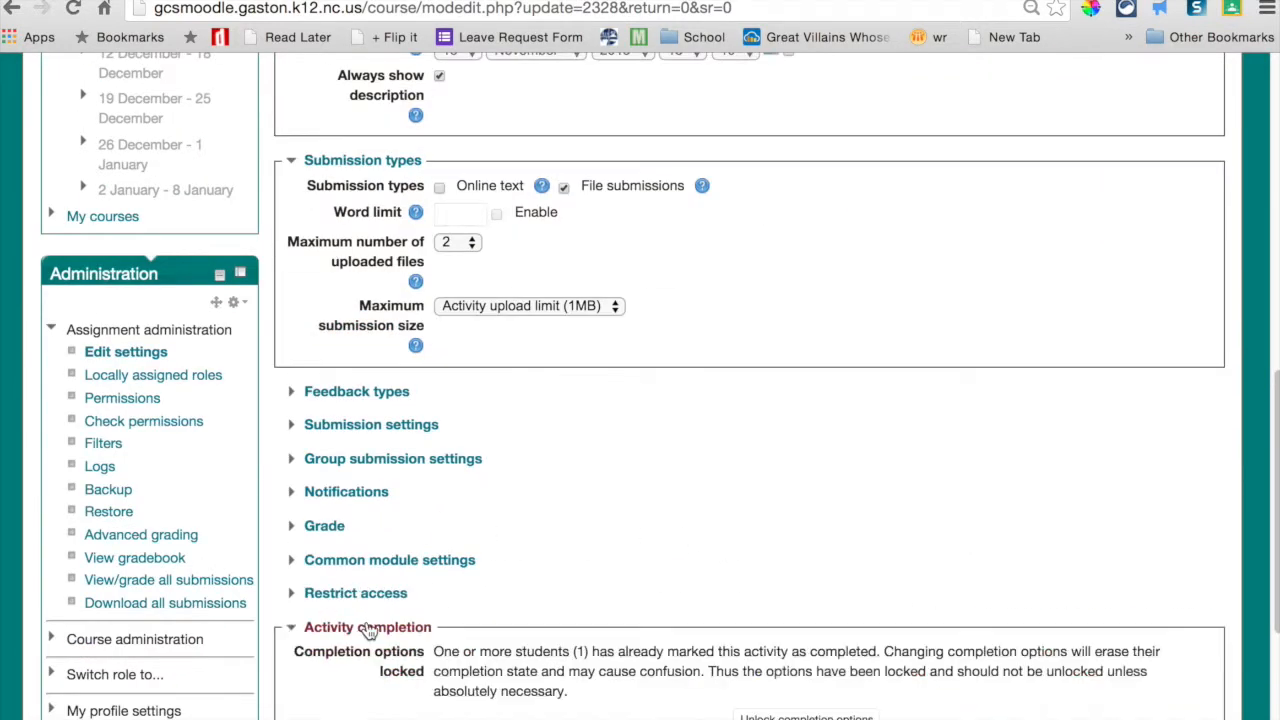
scroll(375, 622, down, 5)
click(790, 400)
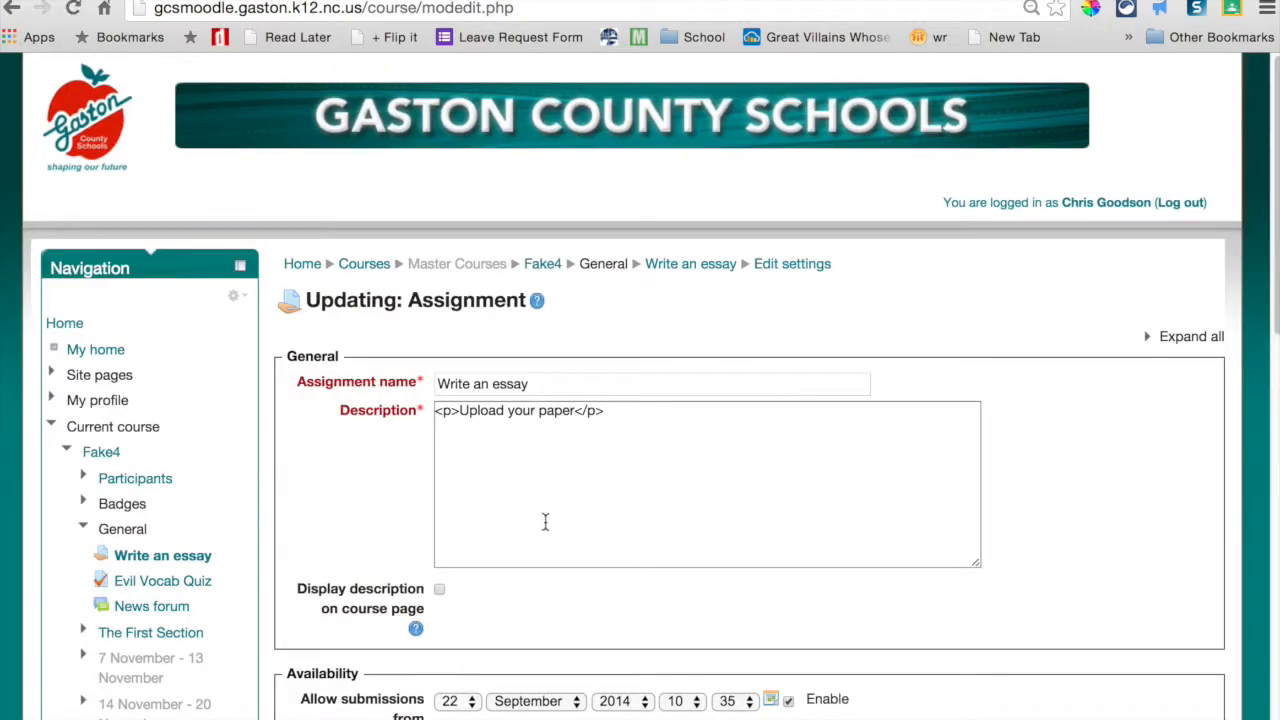
Set the essay assignment's completion tracking to "Show activity as complete when conditions are met".
scroll(550, 517, down, 7)
scroll(551, 530, down, 5)
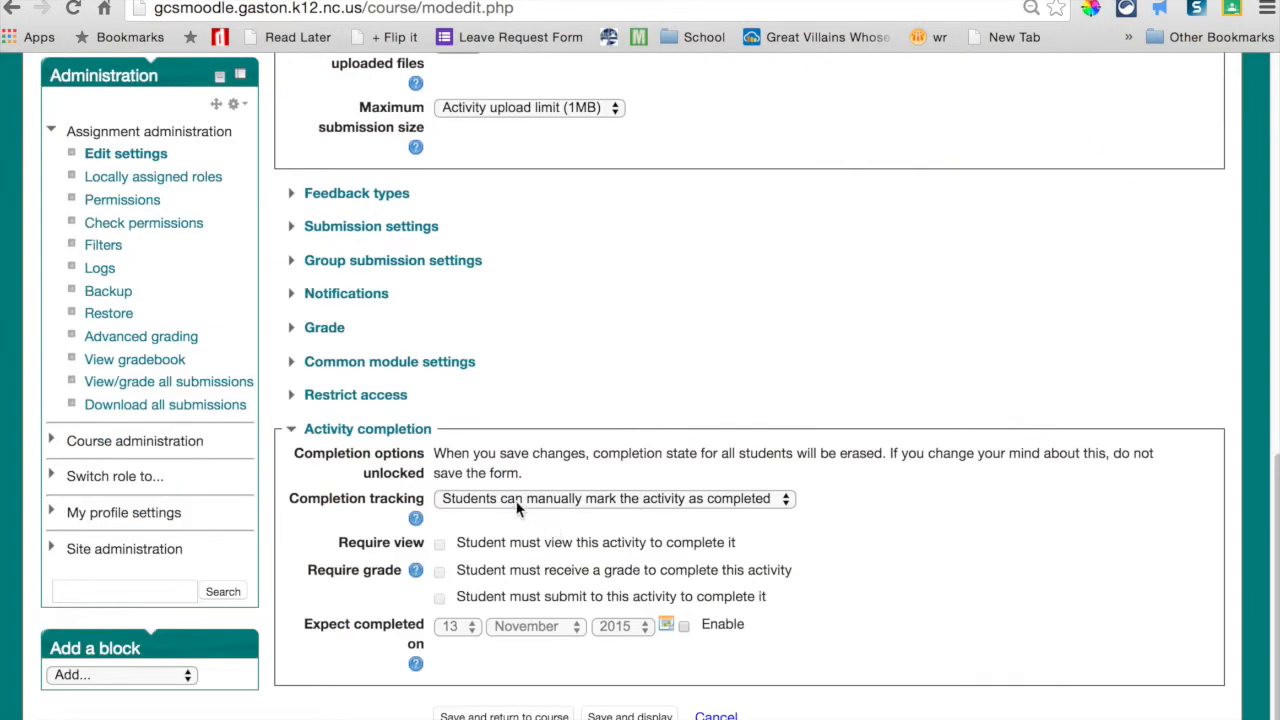
click(660, 503)
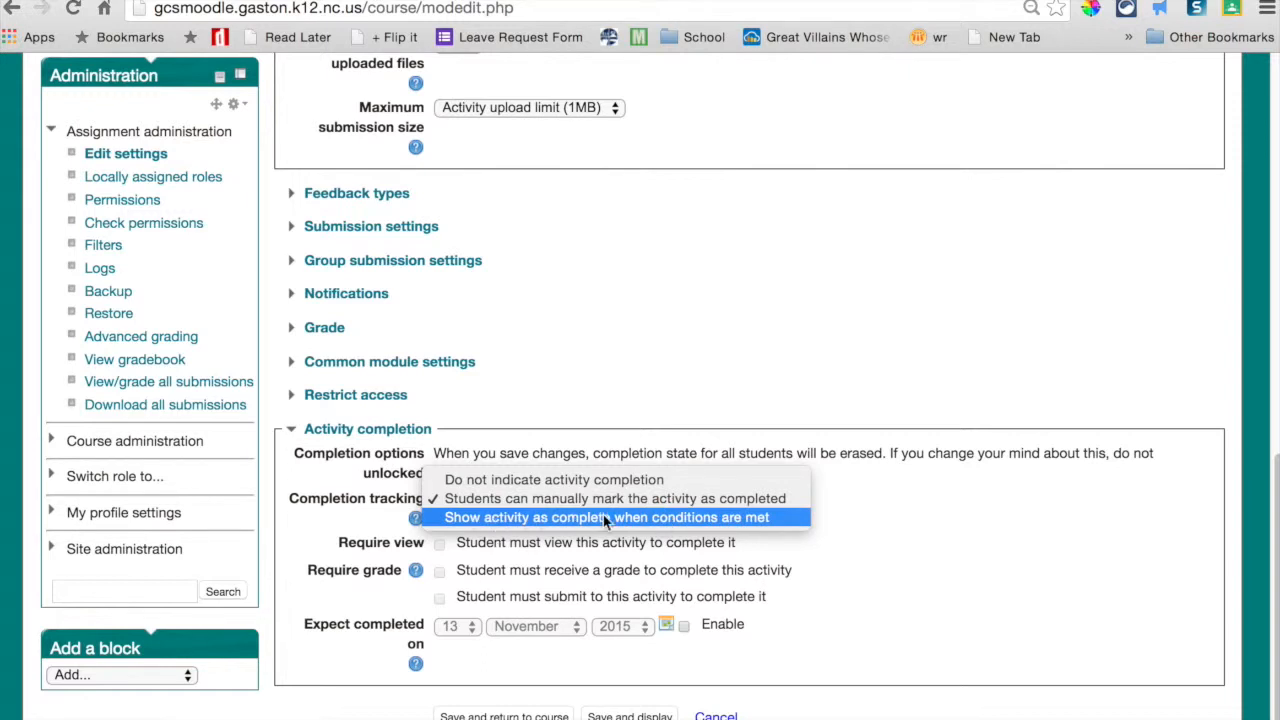
click(705, 517)
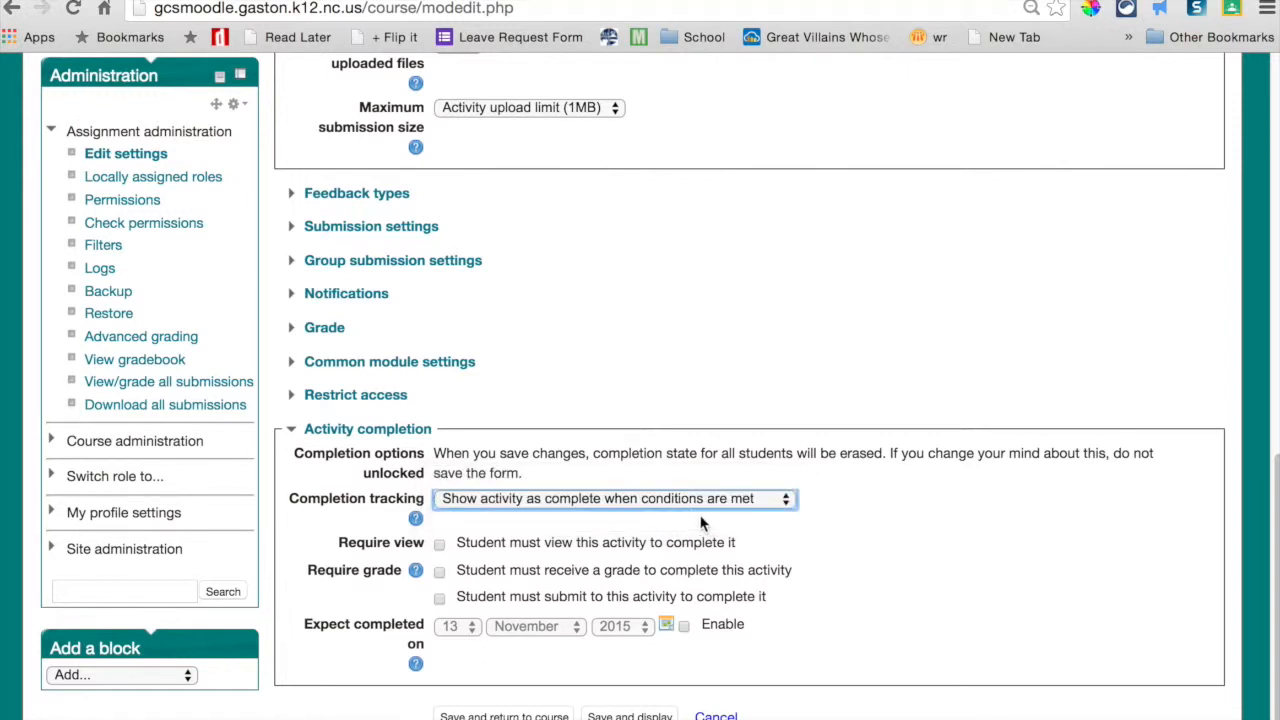
scroll(585, 548, up, 3)
scroll(584, 548, down, 5)
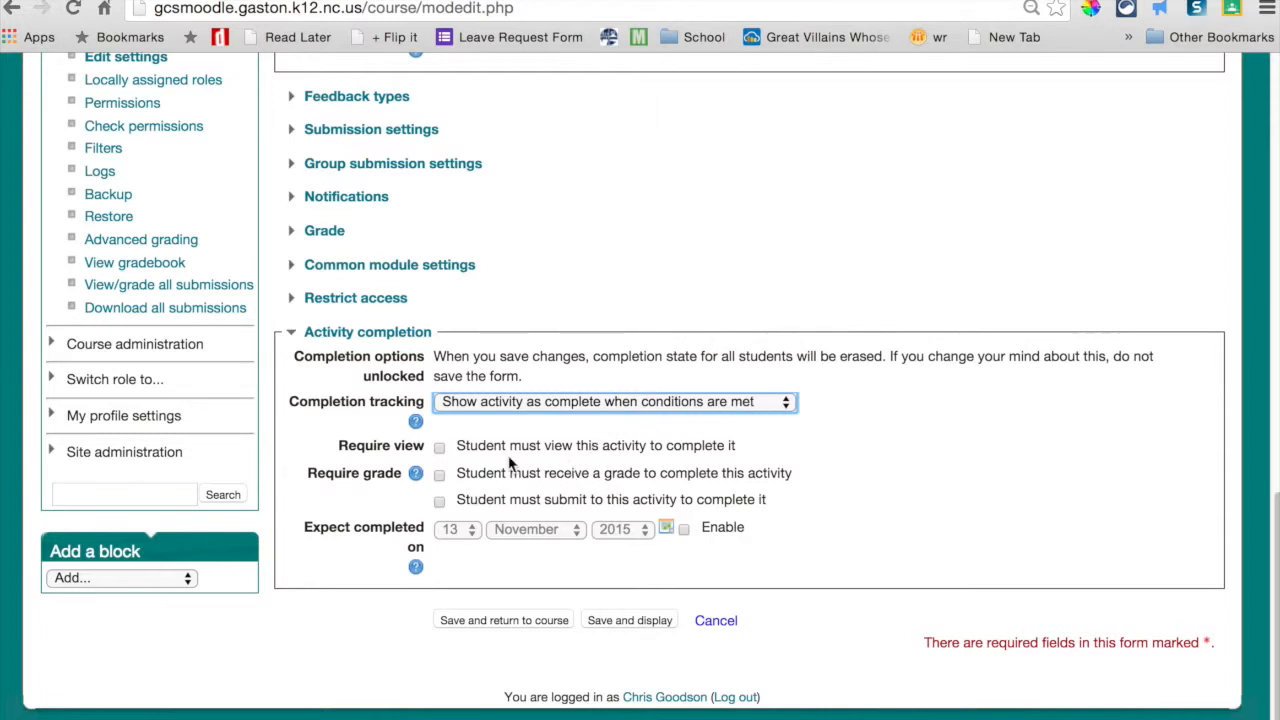
Try out the view, grade and submission requirements for completing the essay assignment, clearing each one again.
click(438, 448)
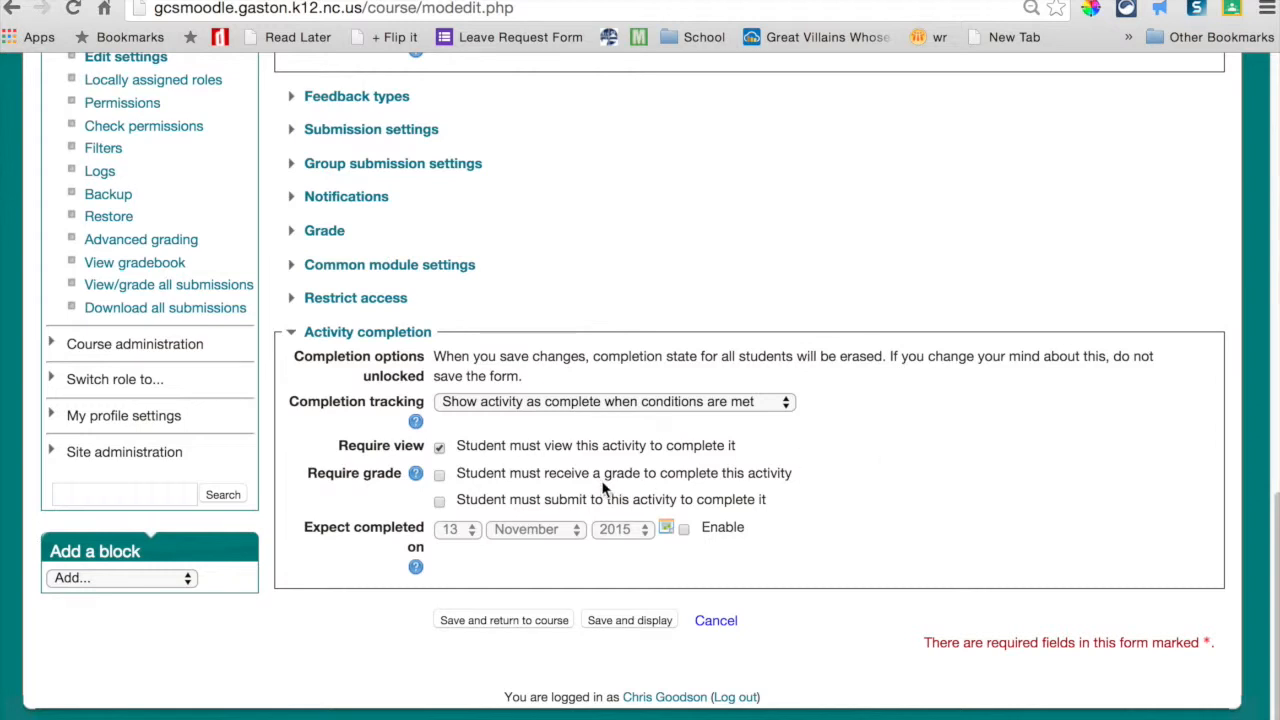
click(439, 447)
click(439, 475)
click(440, 501)
click(439, 476)
click(440, 503)
Require students to view the essay assignment to complete it, and save the settings back to the course page.
click(440, 449)
click(507, 620)
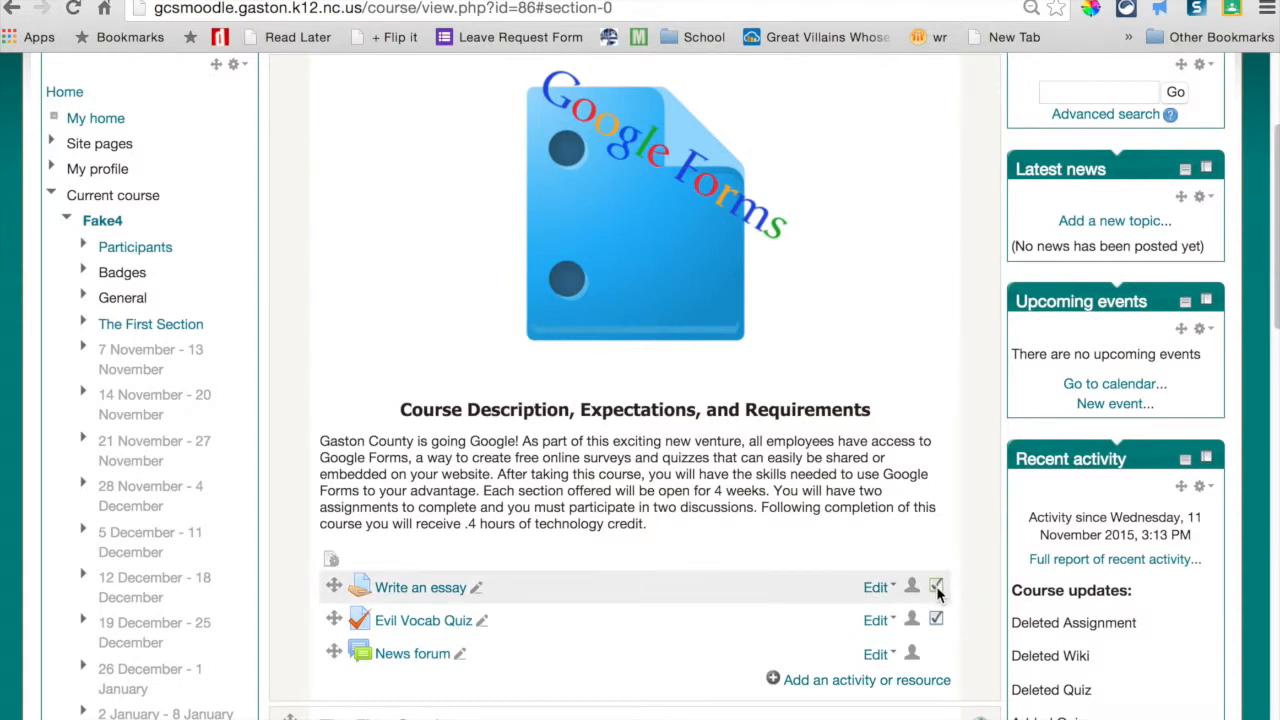
mouse_move(937, 592)
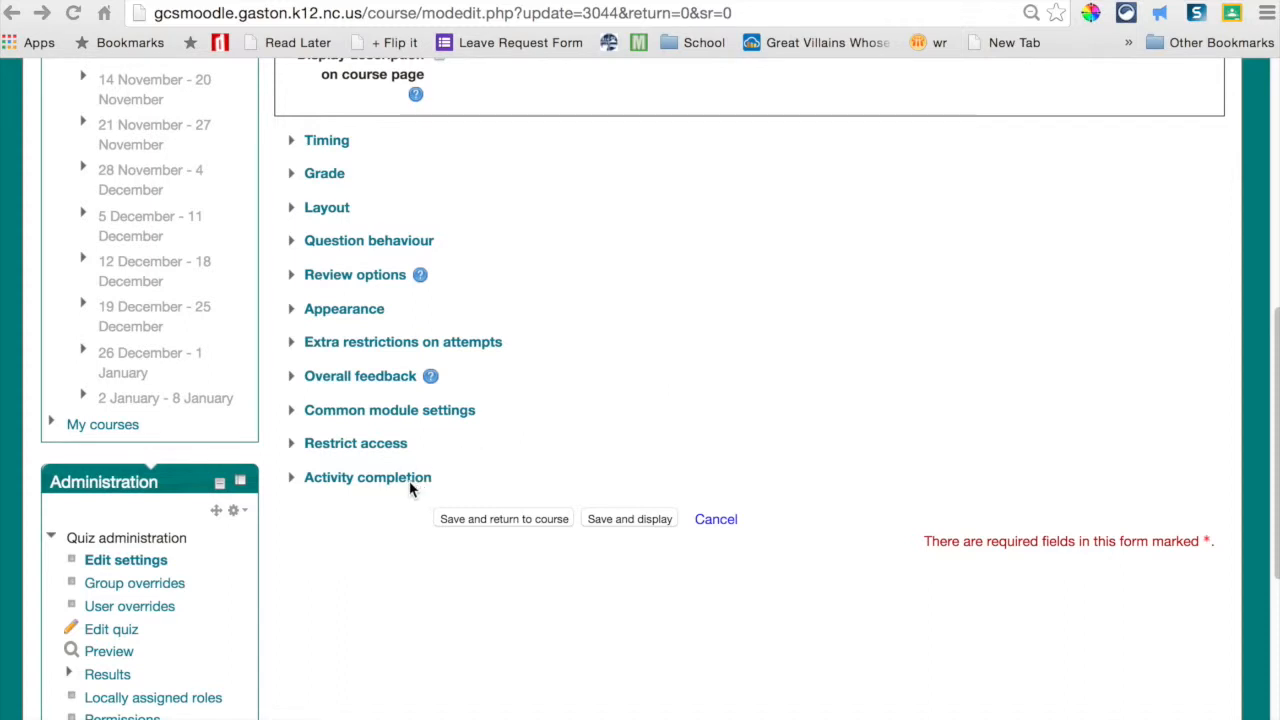
Make the Evil Vocab Quiz complete when conditions are met, requiring students to receive a grade, and save back to the course.
click(292, 479)
click(507, 500)
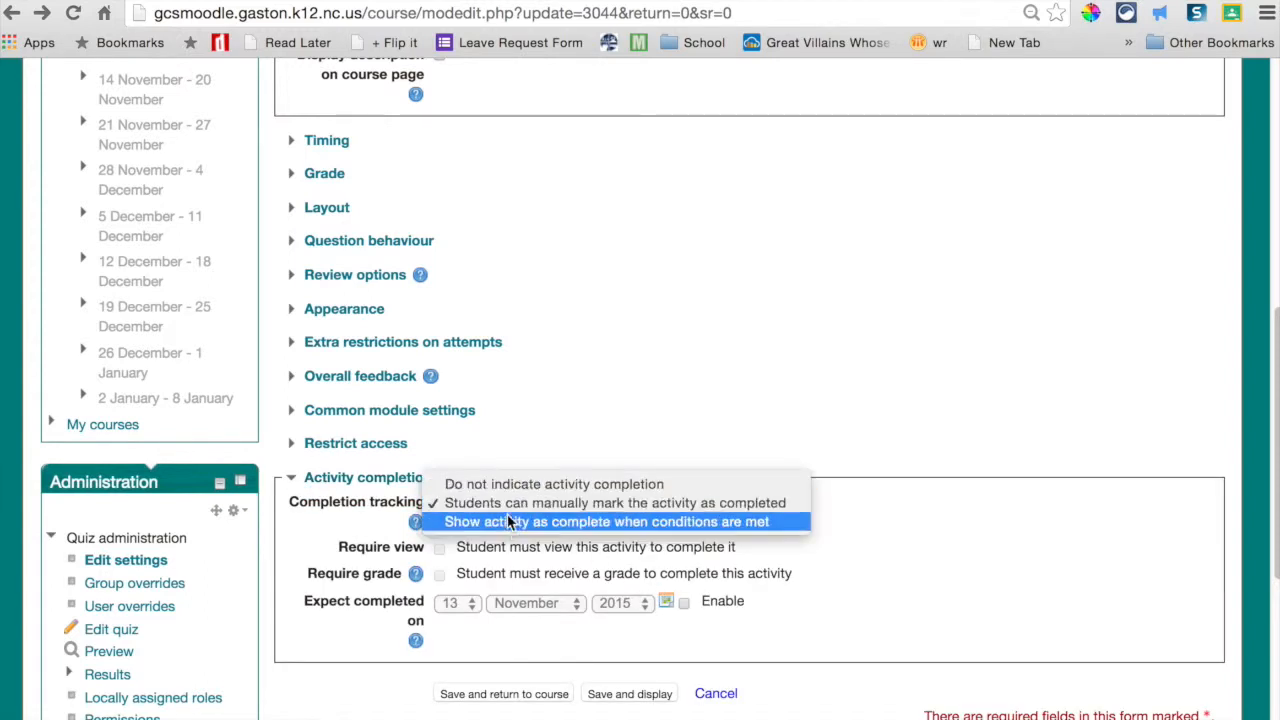
click(511, 523)
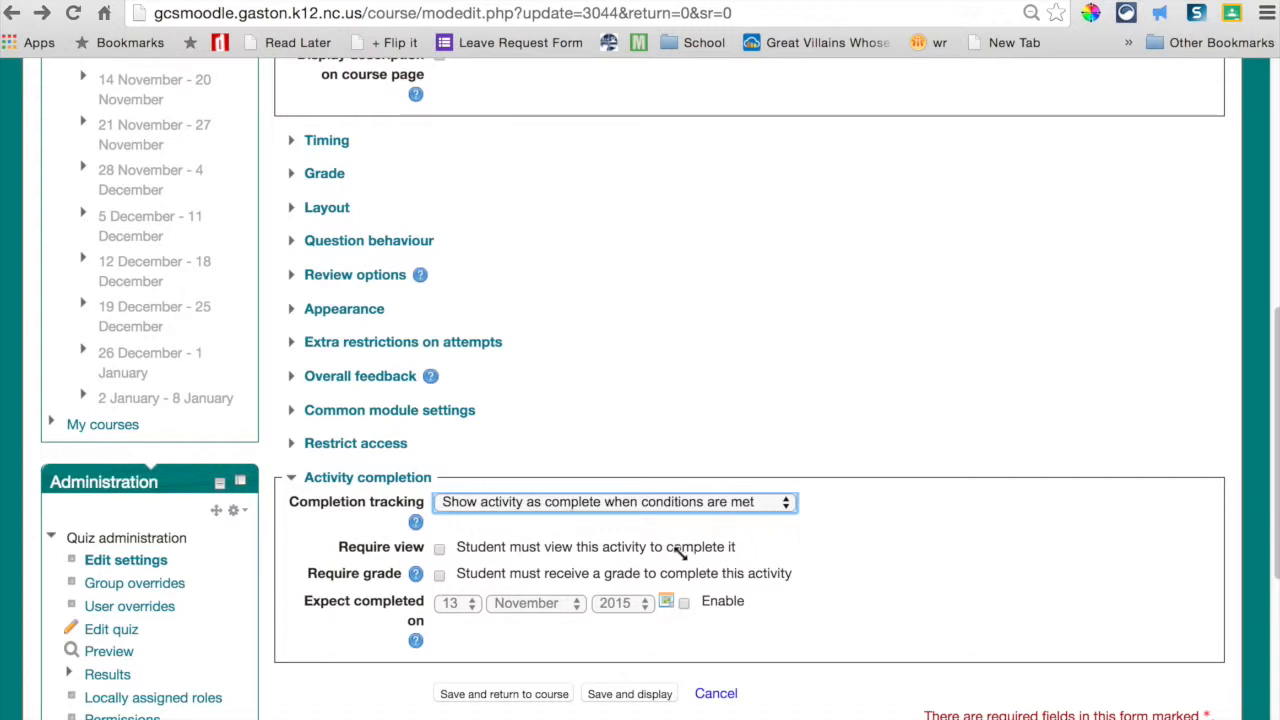
click(439, 577)
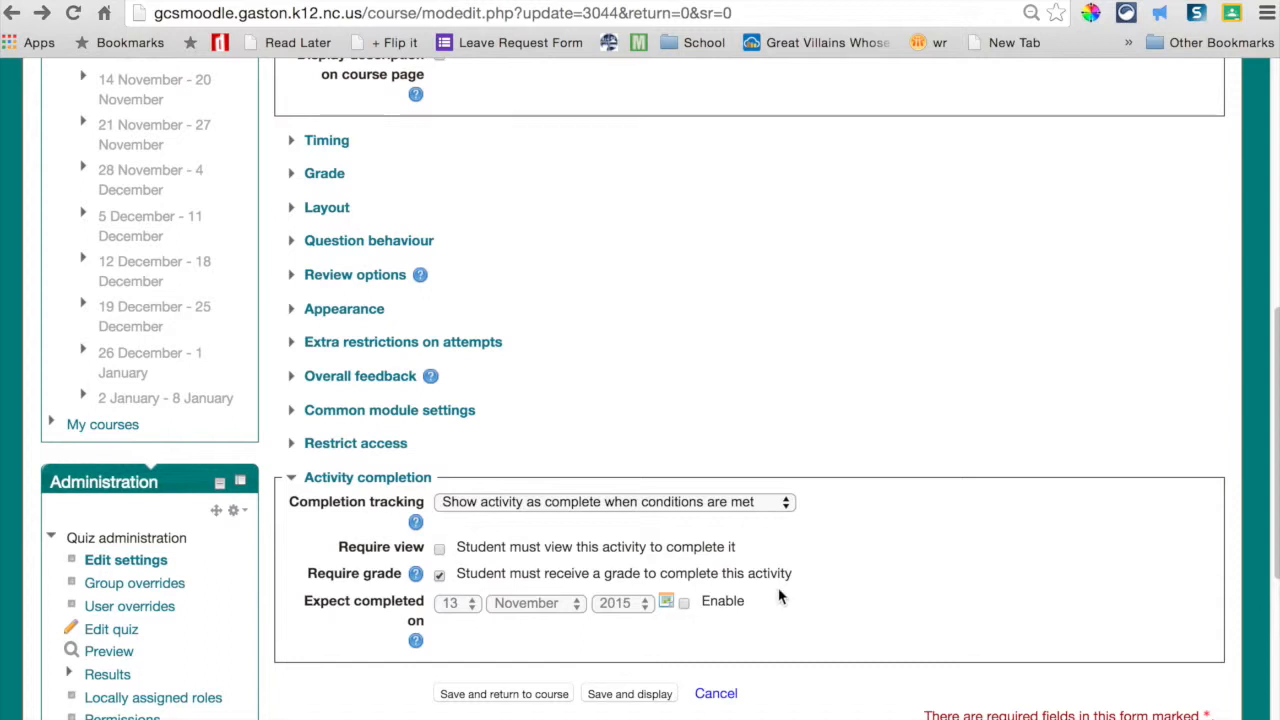
click(509, 696)
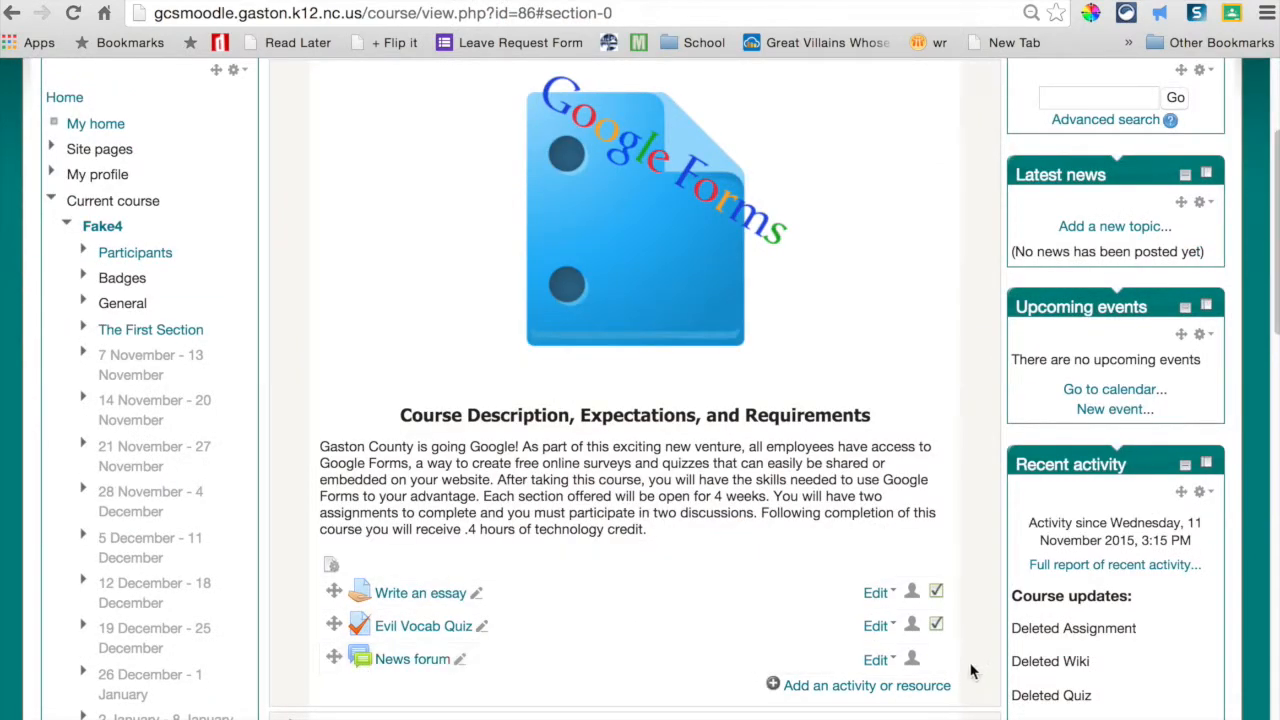
Open the News forum settings and set completion tracking to "Show activity as complete when conditions are met".
click(877, 660)
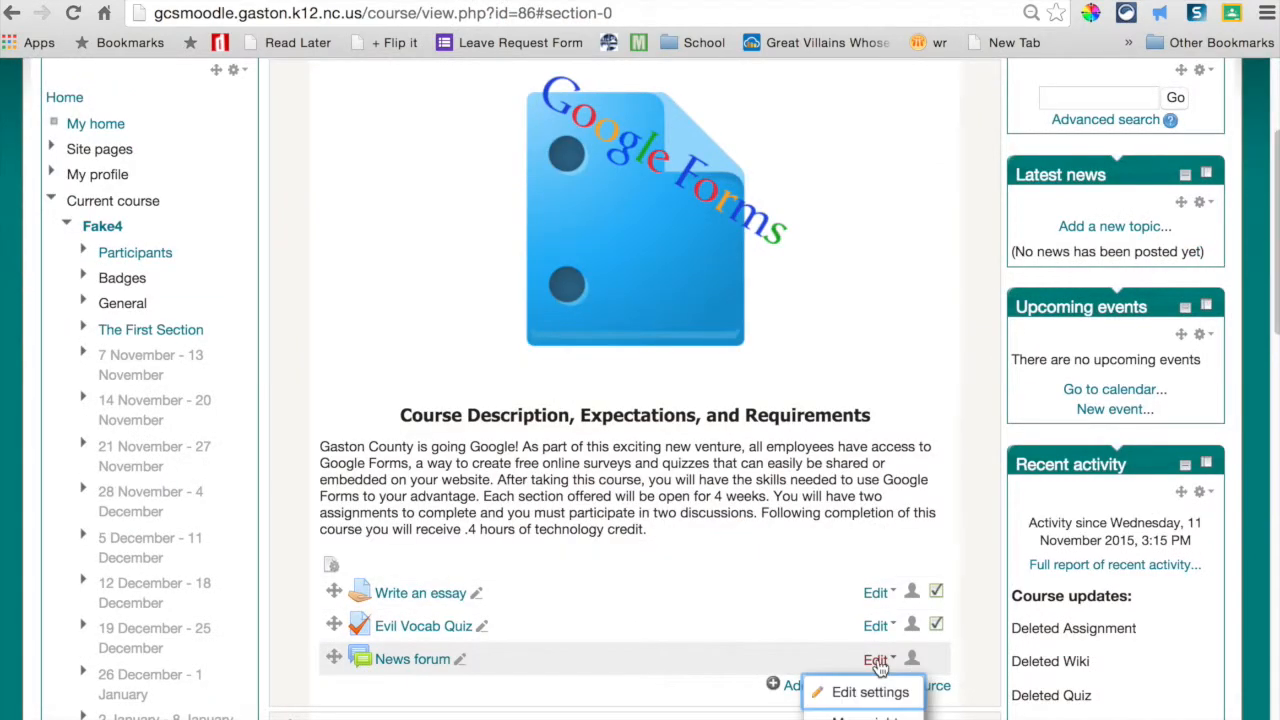
click(836, 692)
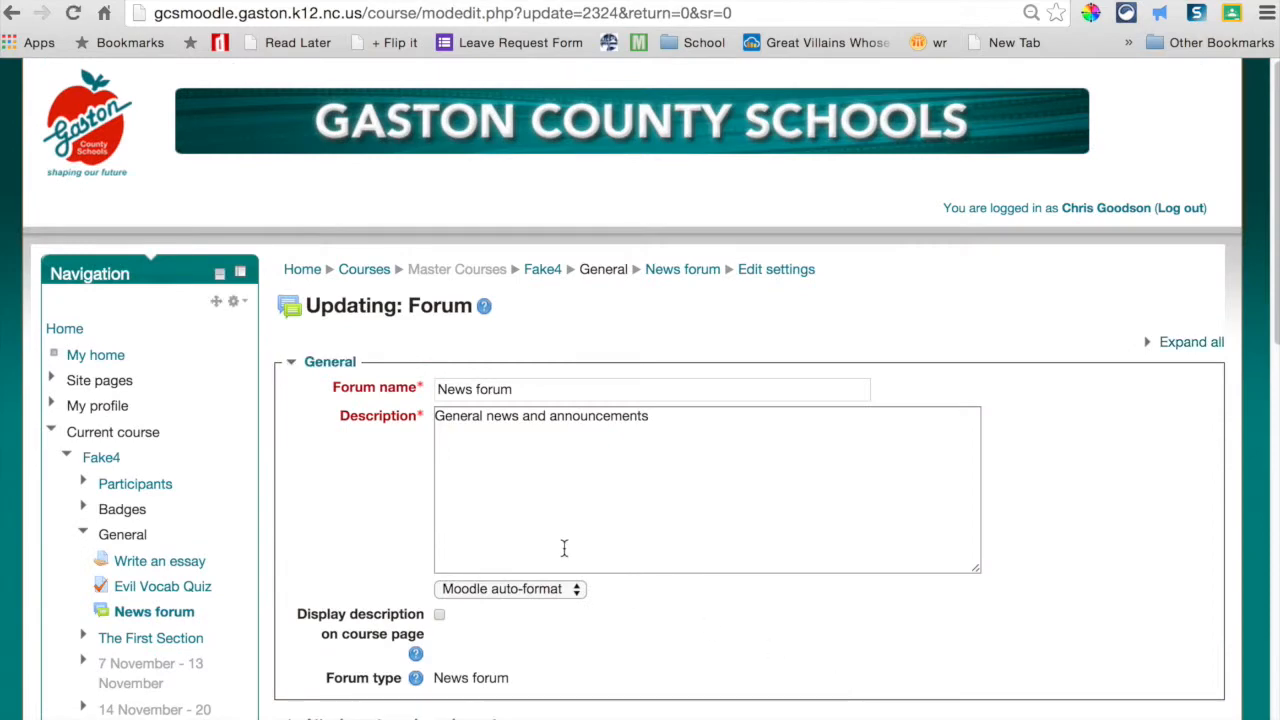
scroll(563, 548, down, 3)
scroll(565, 551, down, 2)
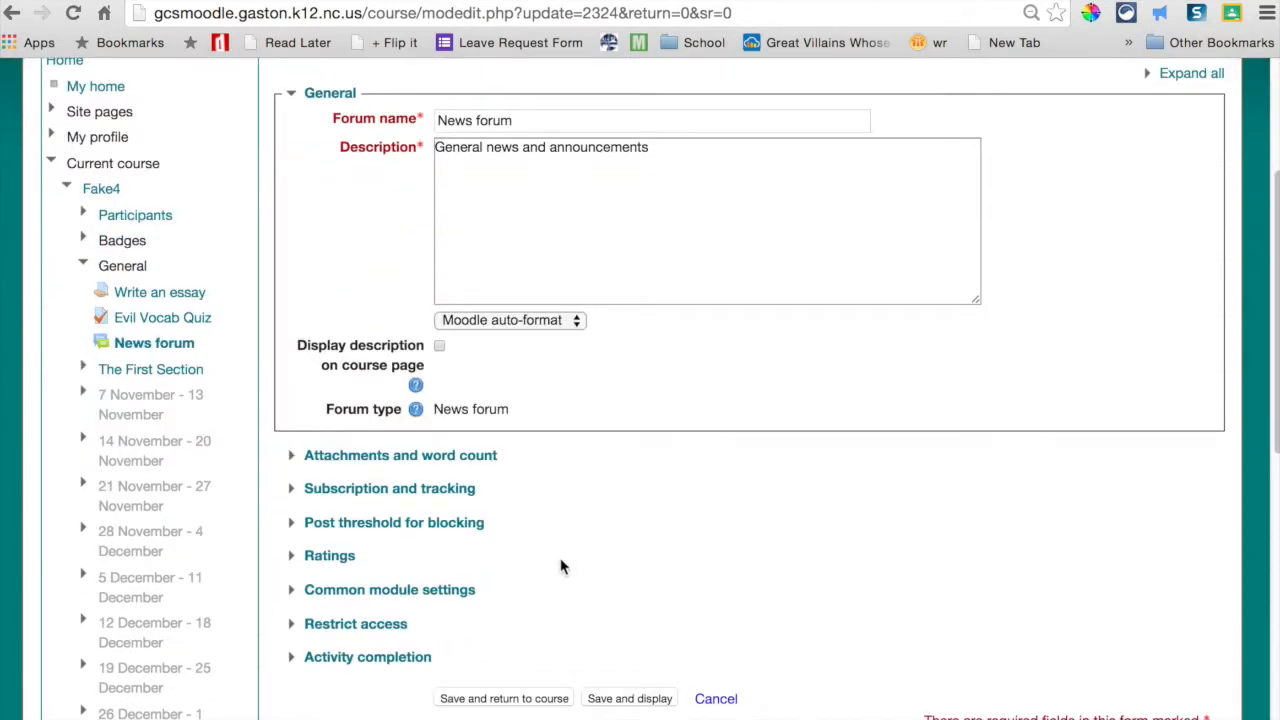
click(292, 659)
scroll(543, 583, down, 5)
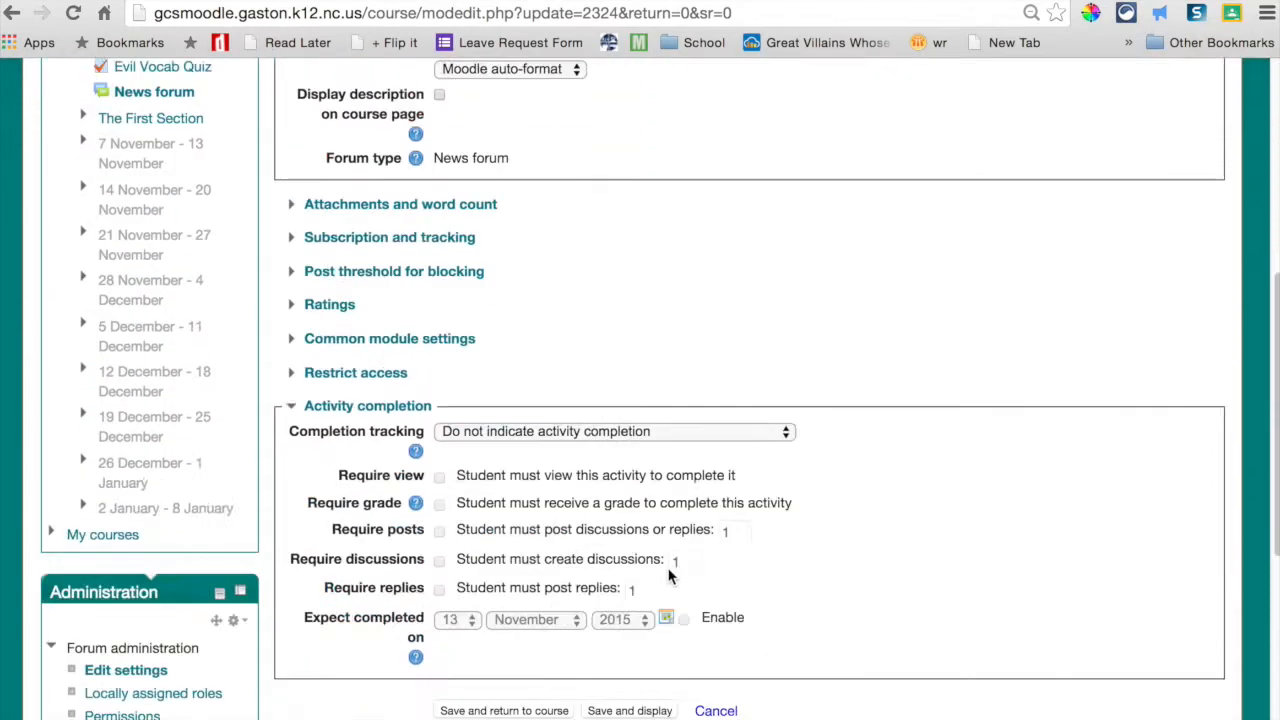
click(596, 436)
click(598, 469)
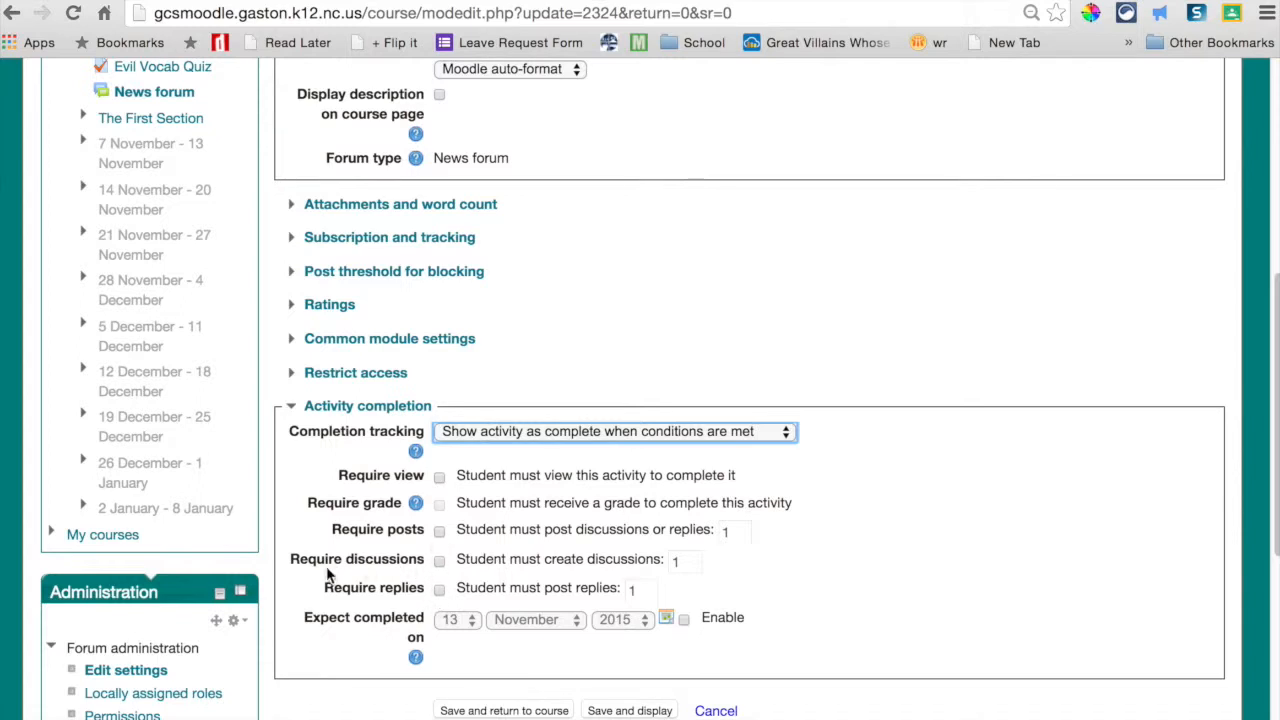
Try requiring 1 created discussion and 3 replies for forum completion, and clear both requirements again.
click(438, 561)
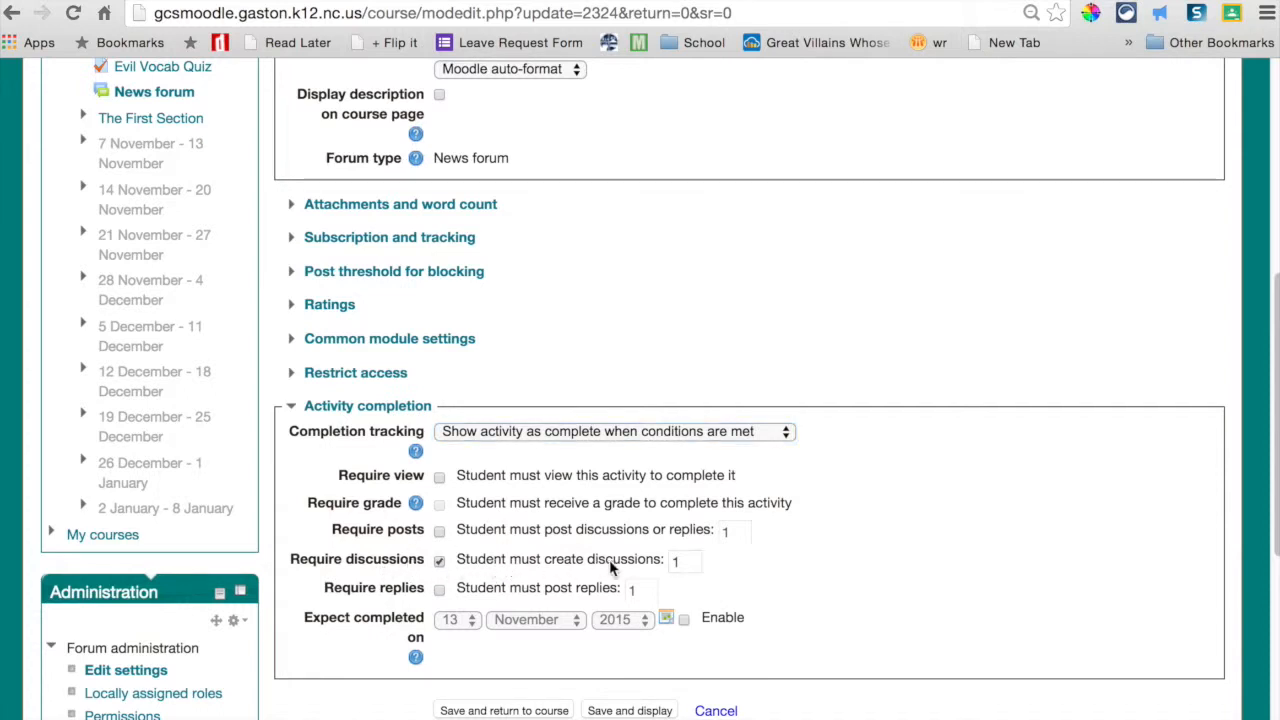
click(680, 561)
click(443, 591)
double_click(640, 590)
text(3)
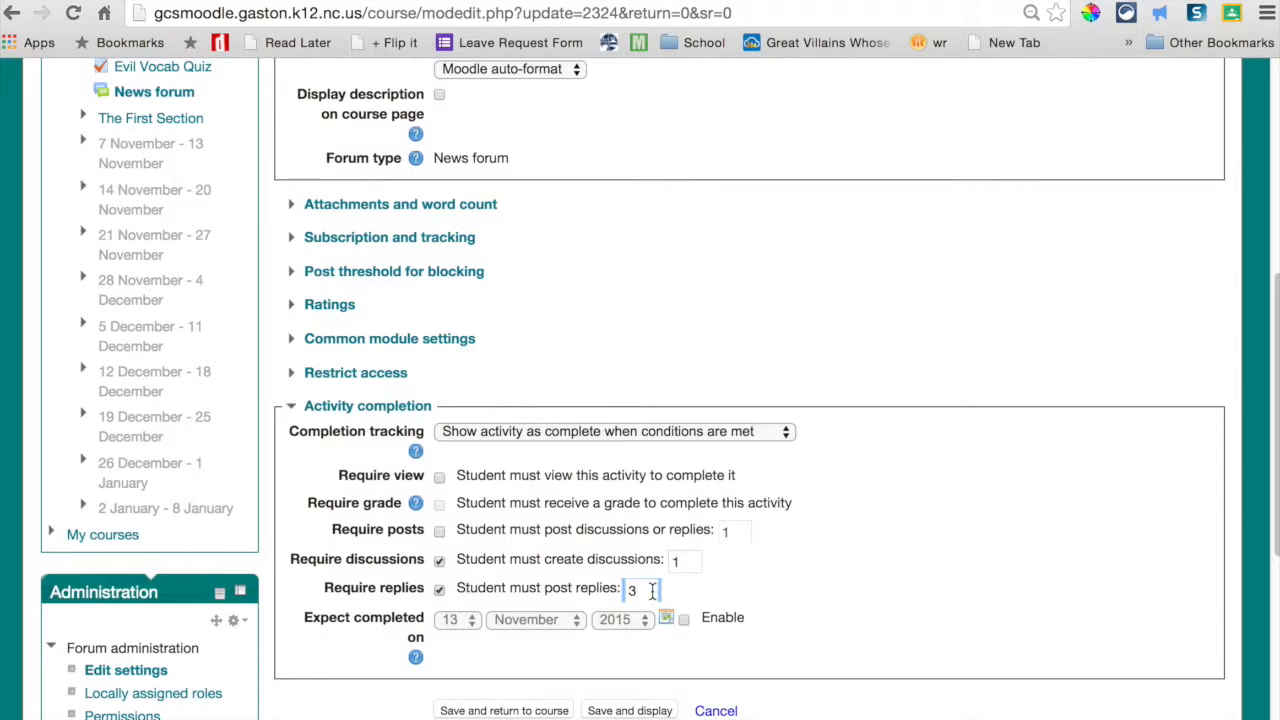
click(439, 560)
click(439, 589)
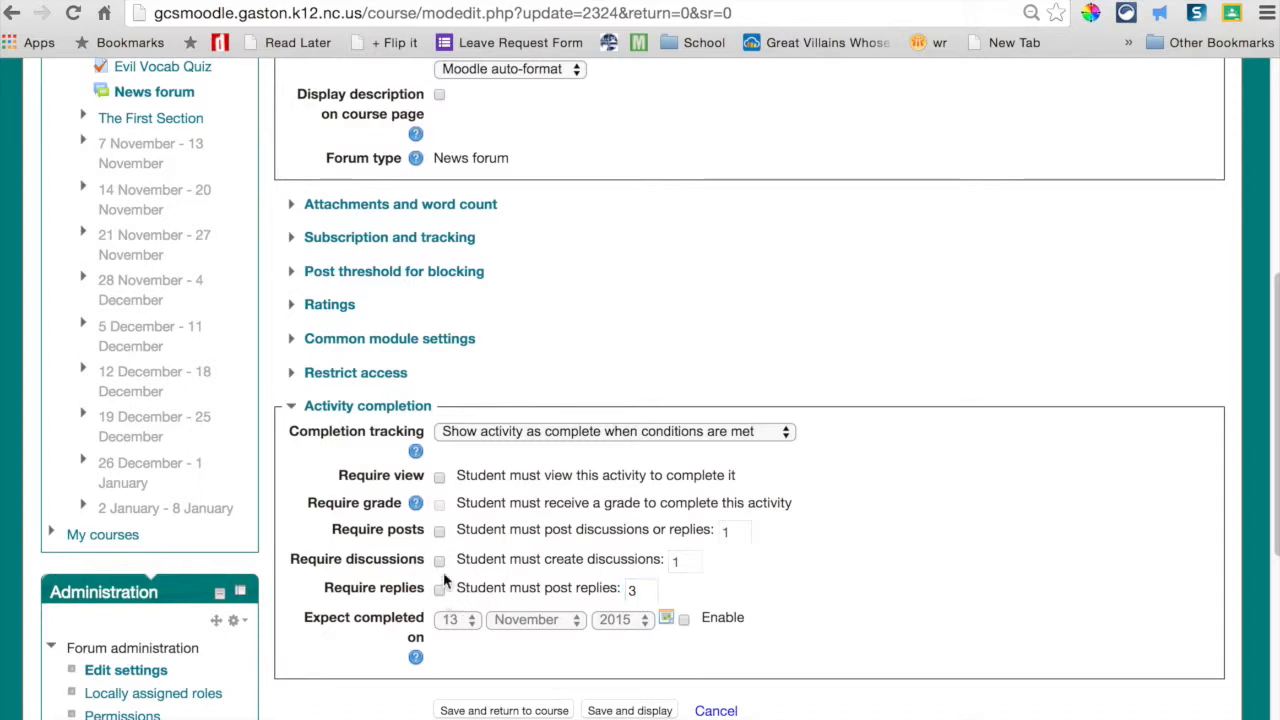
Require students to post 4 discussions or replies to complete the forum, and save back to the course.
click(440, 532)
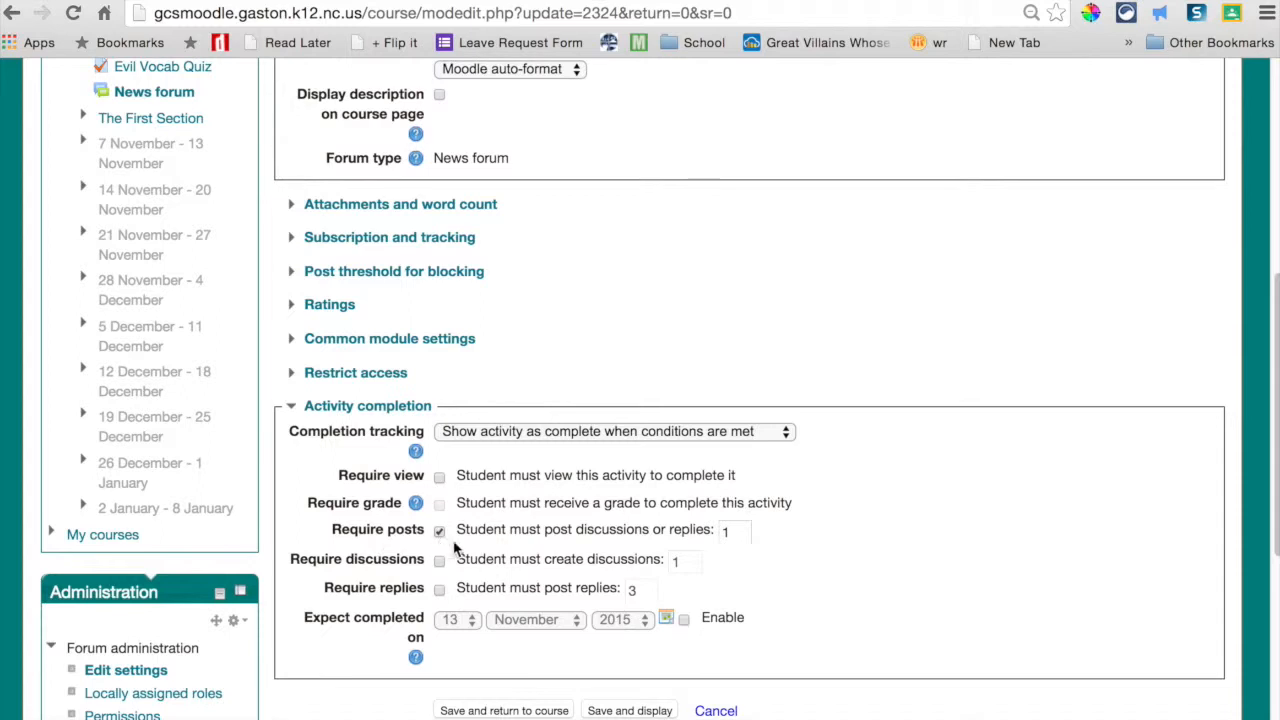
double_click(740, 531)
text(4)
click(513, 710)
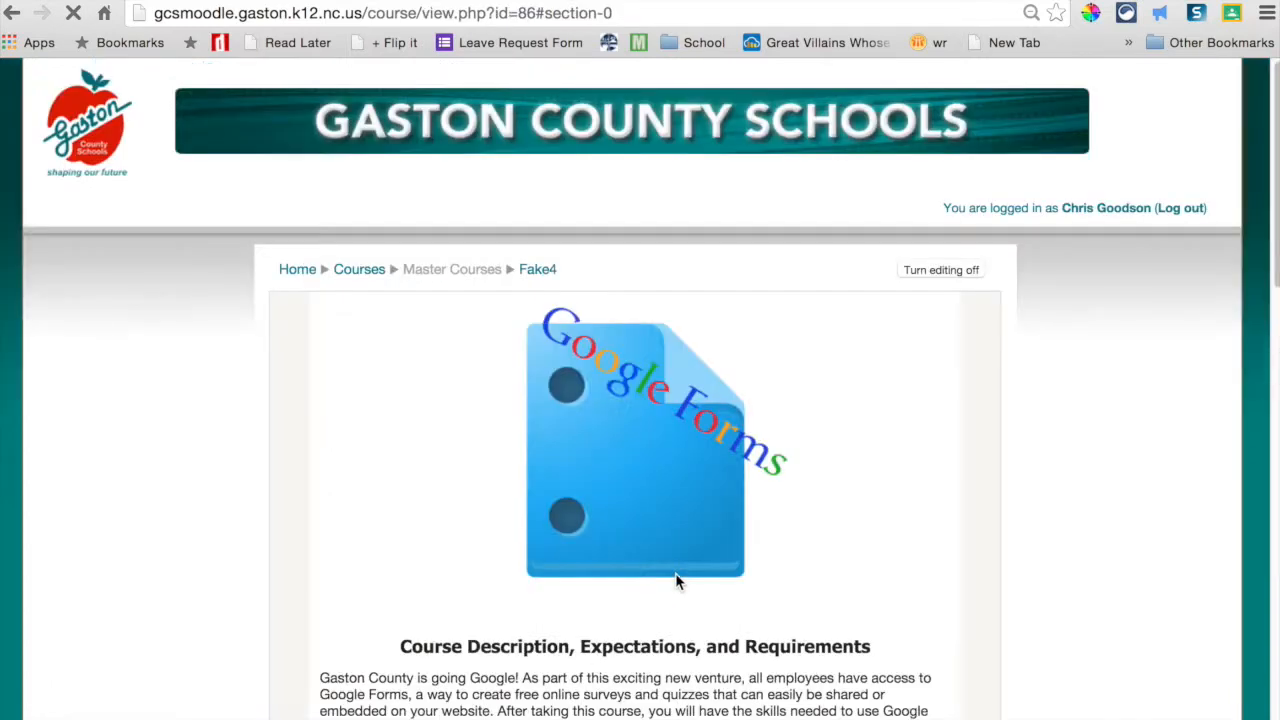
Open the course's Activity completion report.
scroll(616, 599, down, 1)
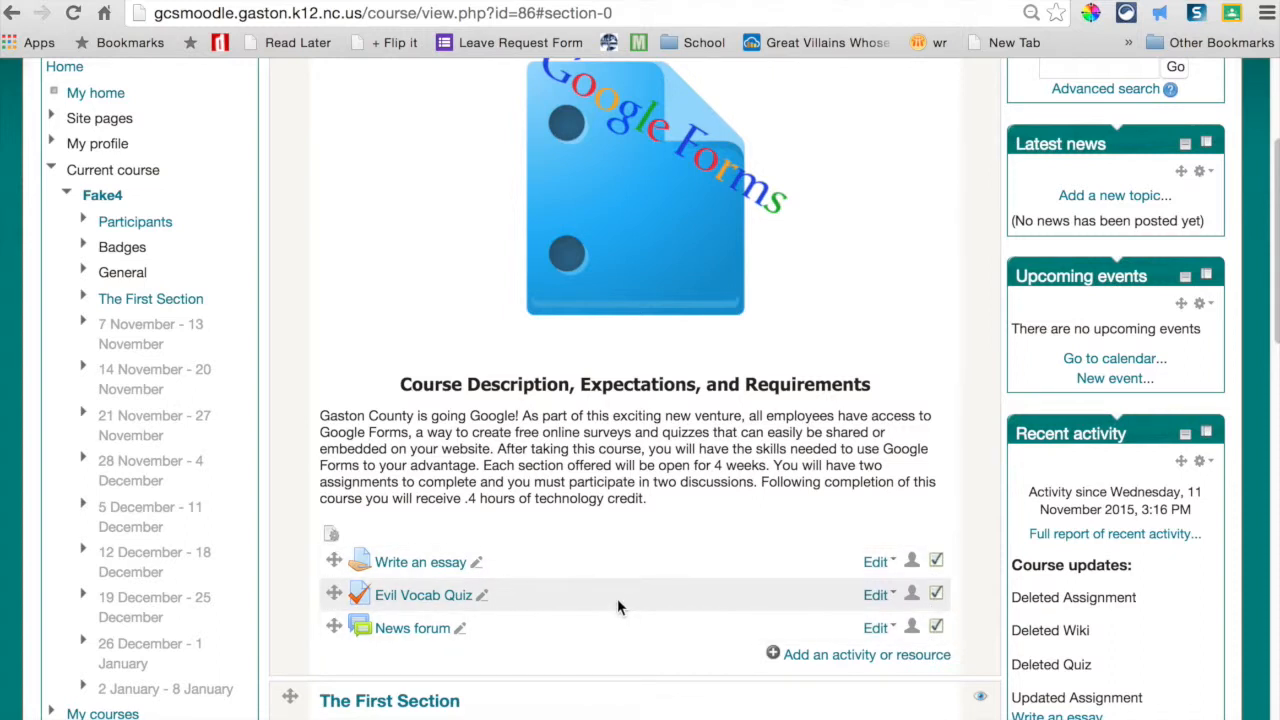
scroll(617, 606, down, 1)
scroll(610, 605, down, 8)
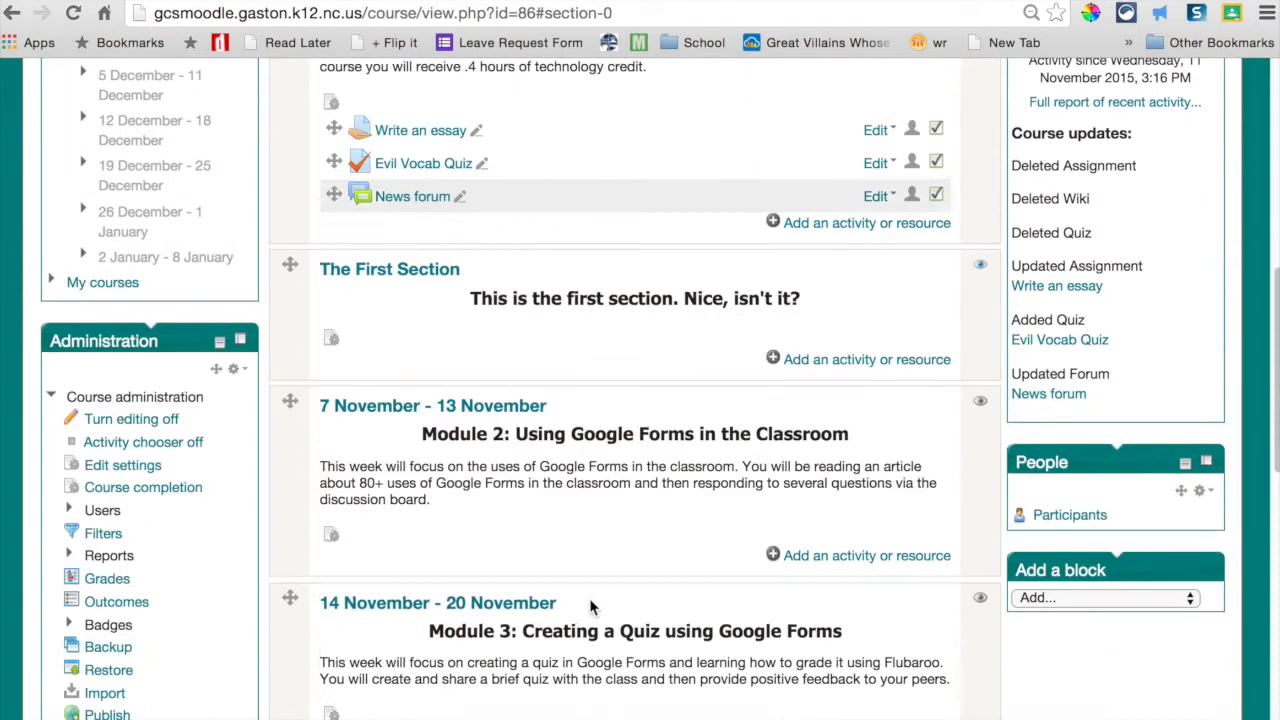
scroll(200, 500, down, 2)
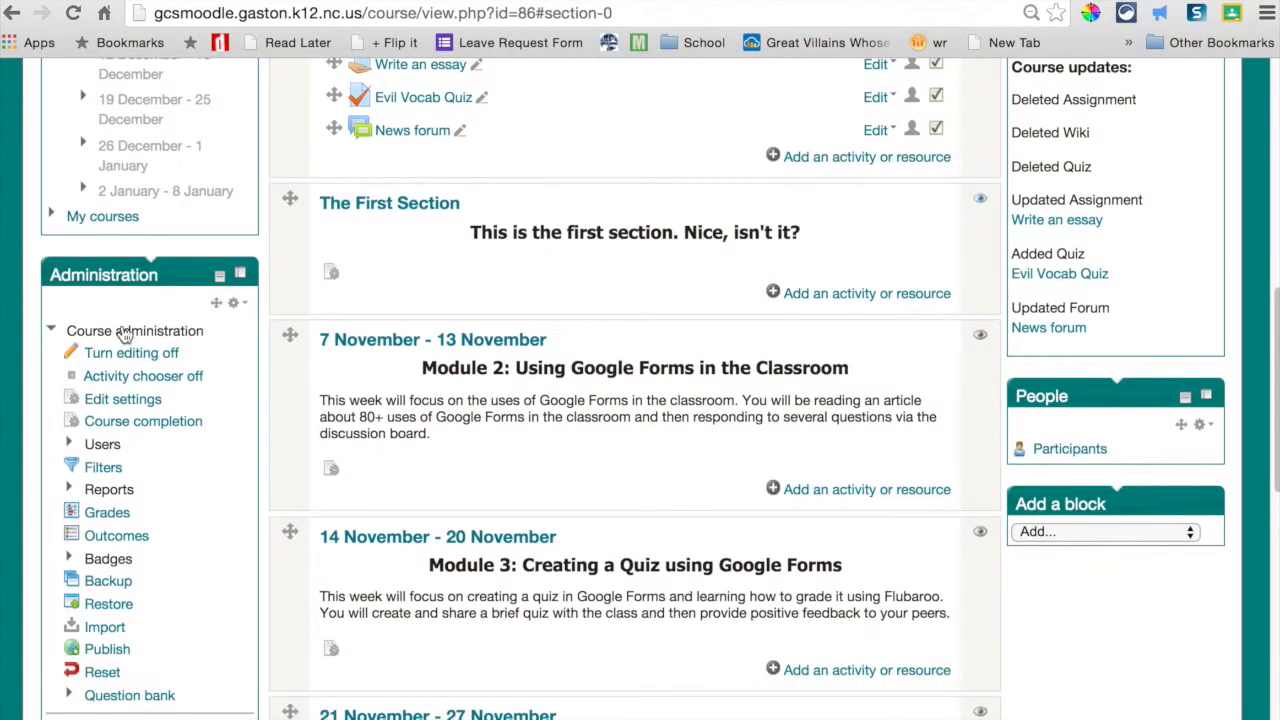
scroll(69, 334, down, 2)
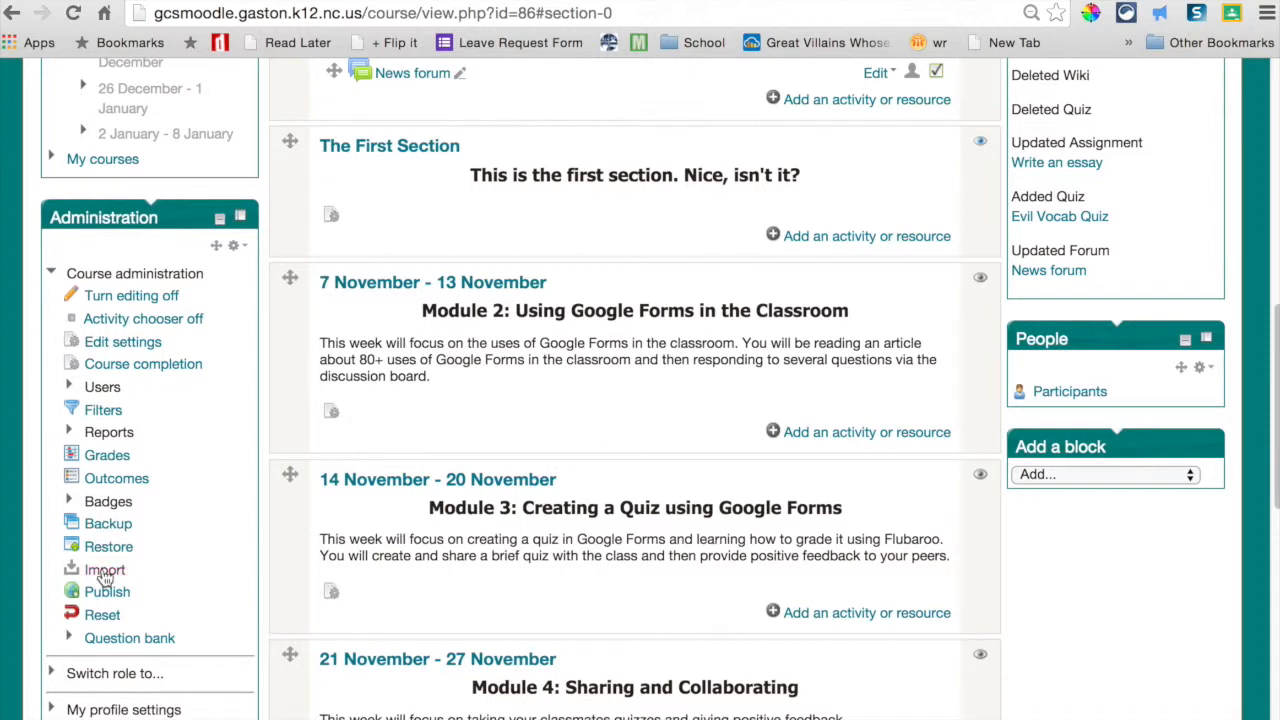
click(70, 434)
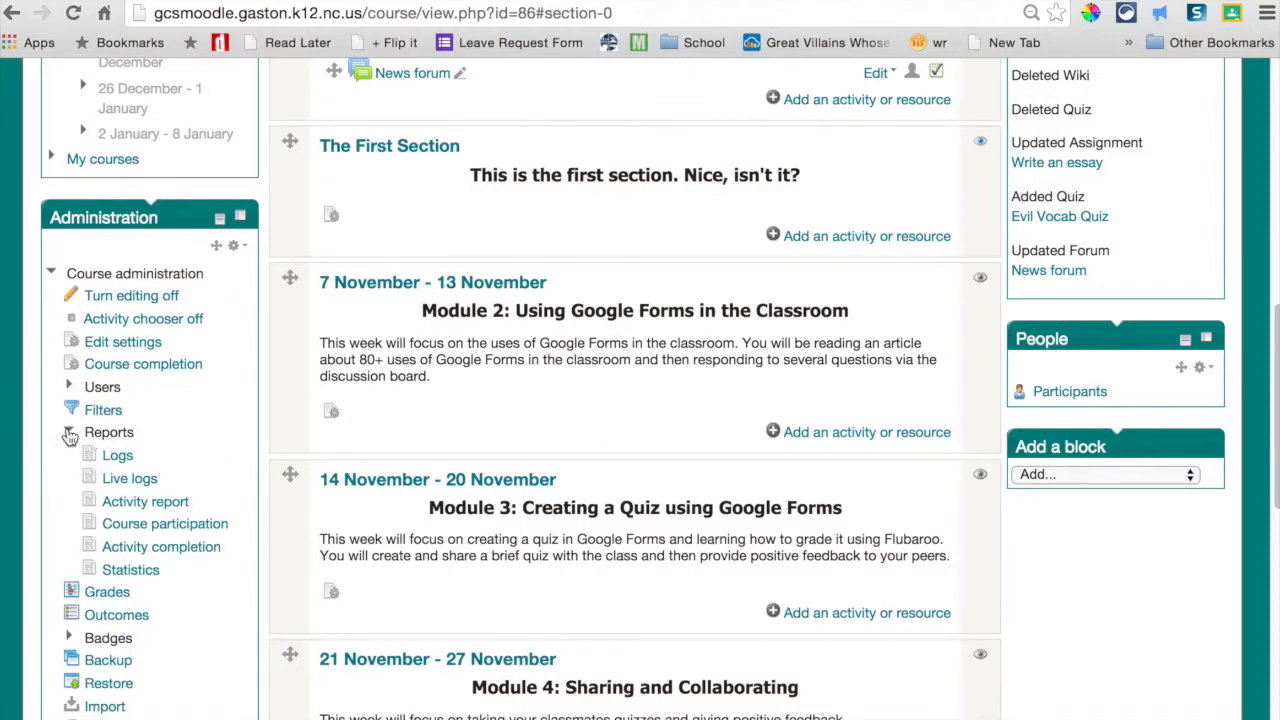
click(143, 548)
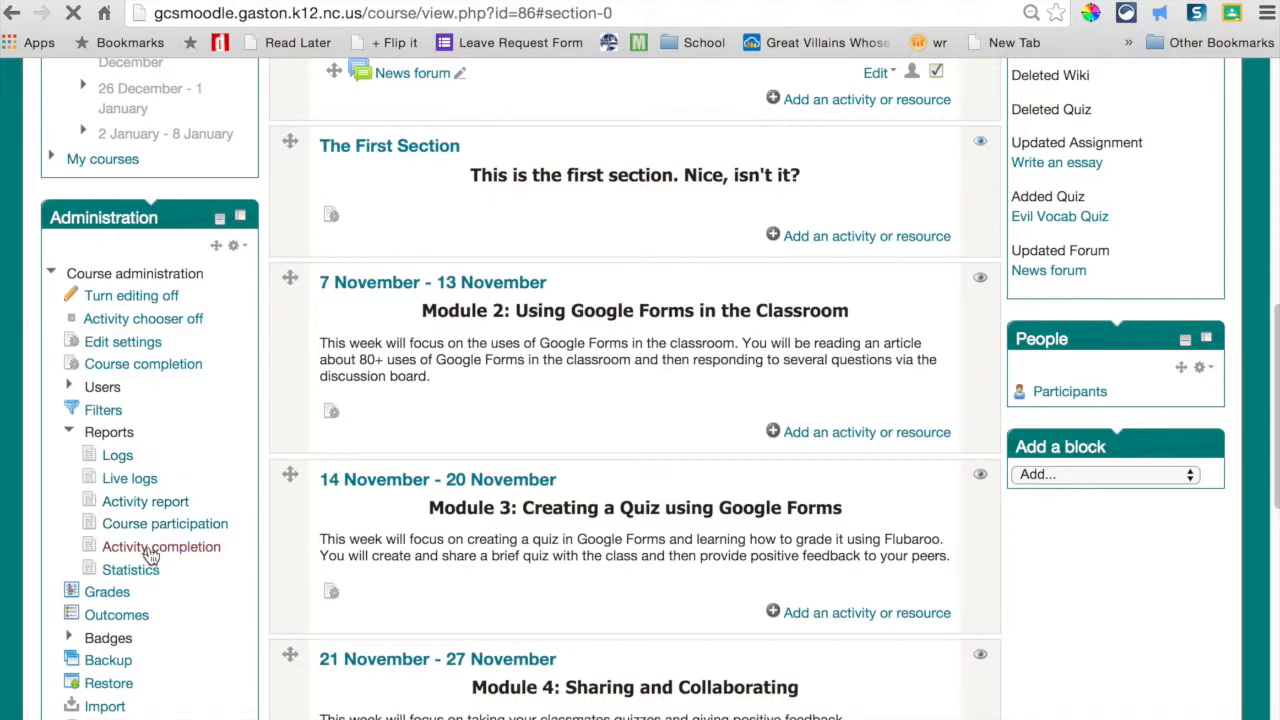